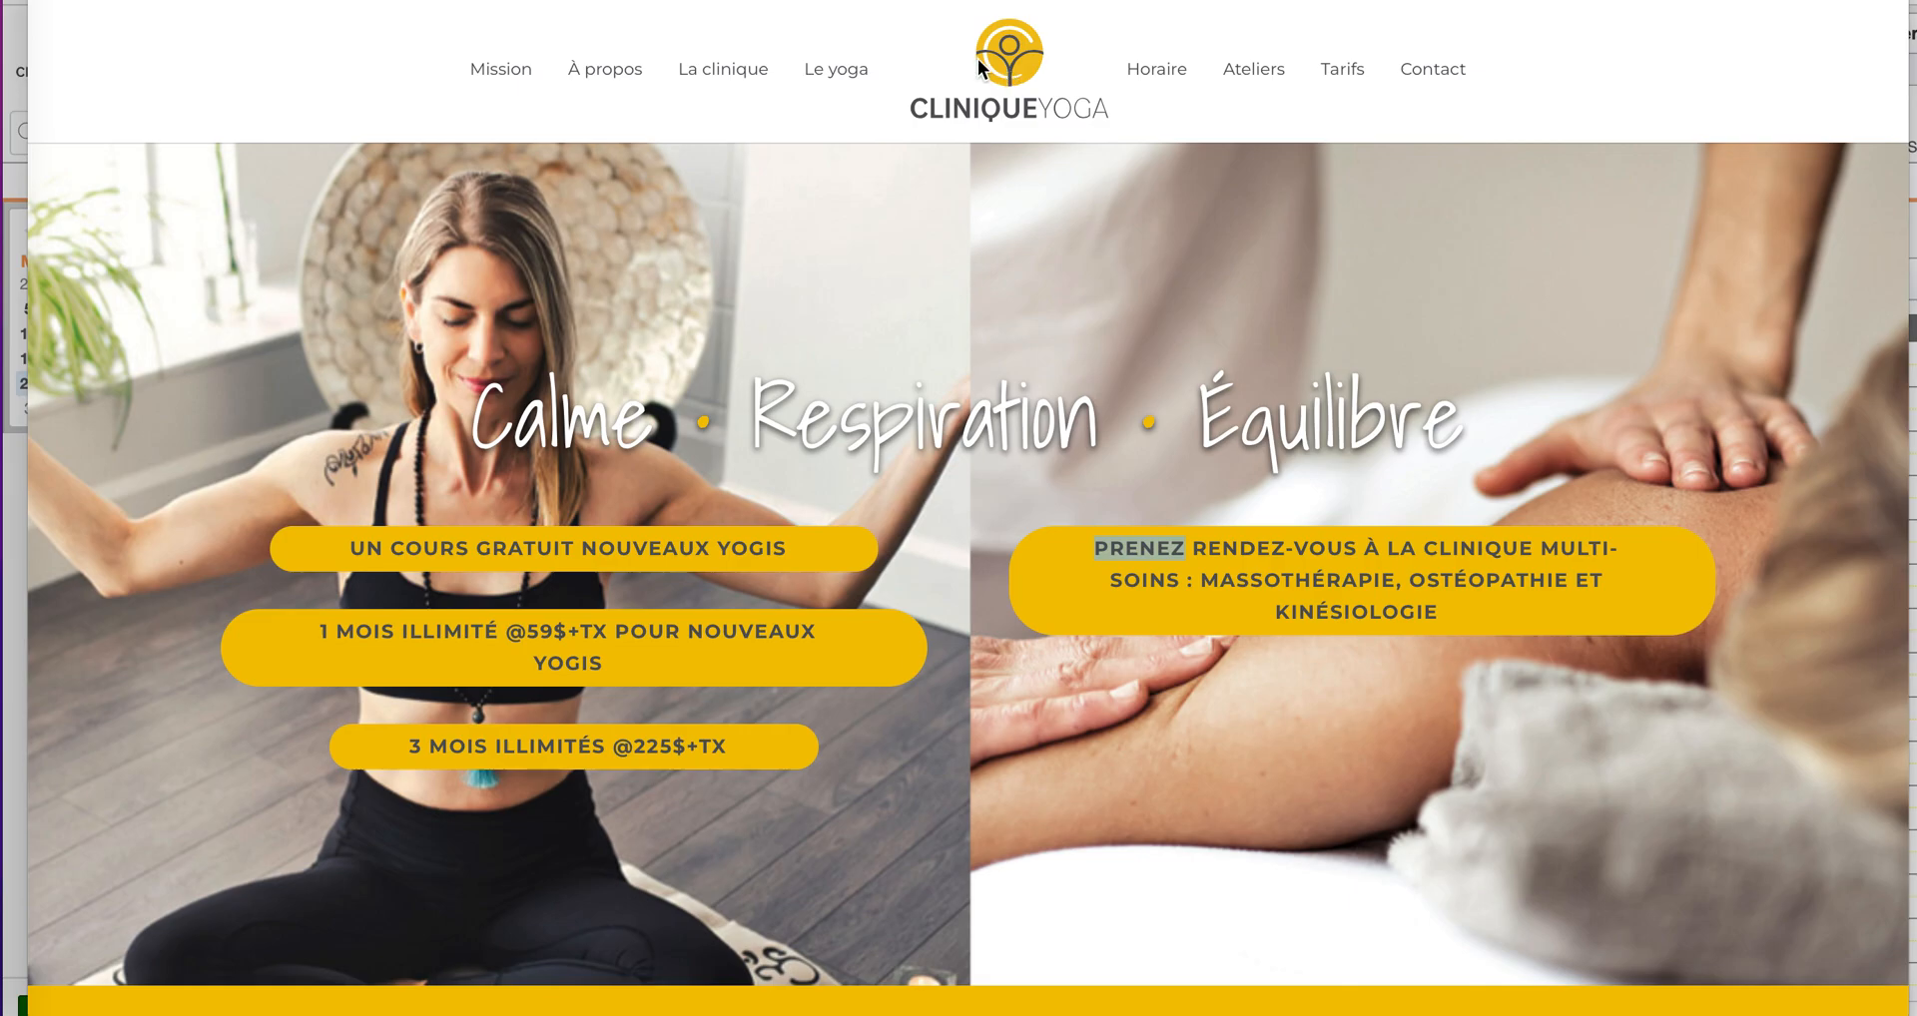
Step: Dismiss the homepage link preview and scroll down to the Mission and Témoignages band
left_click(1004, 45)
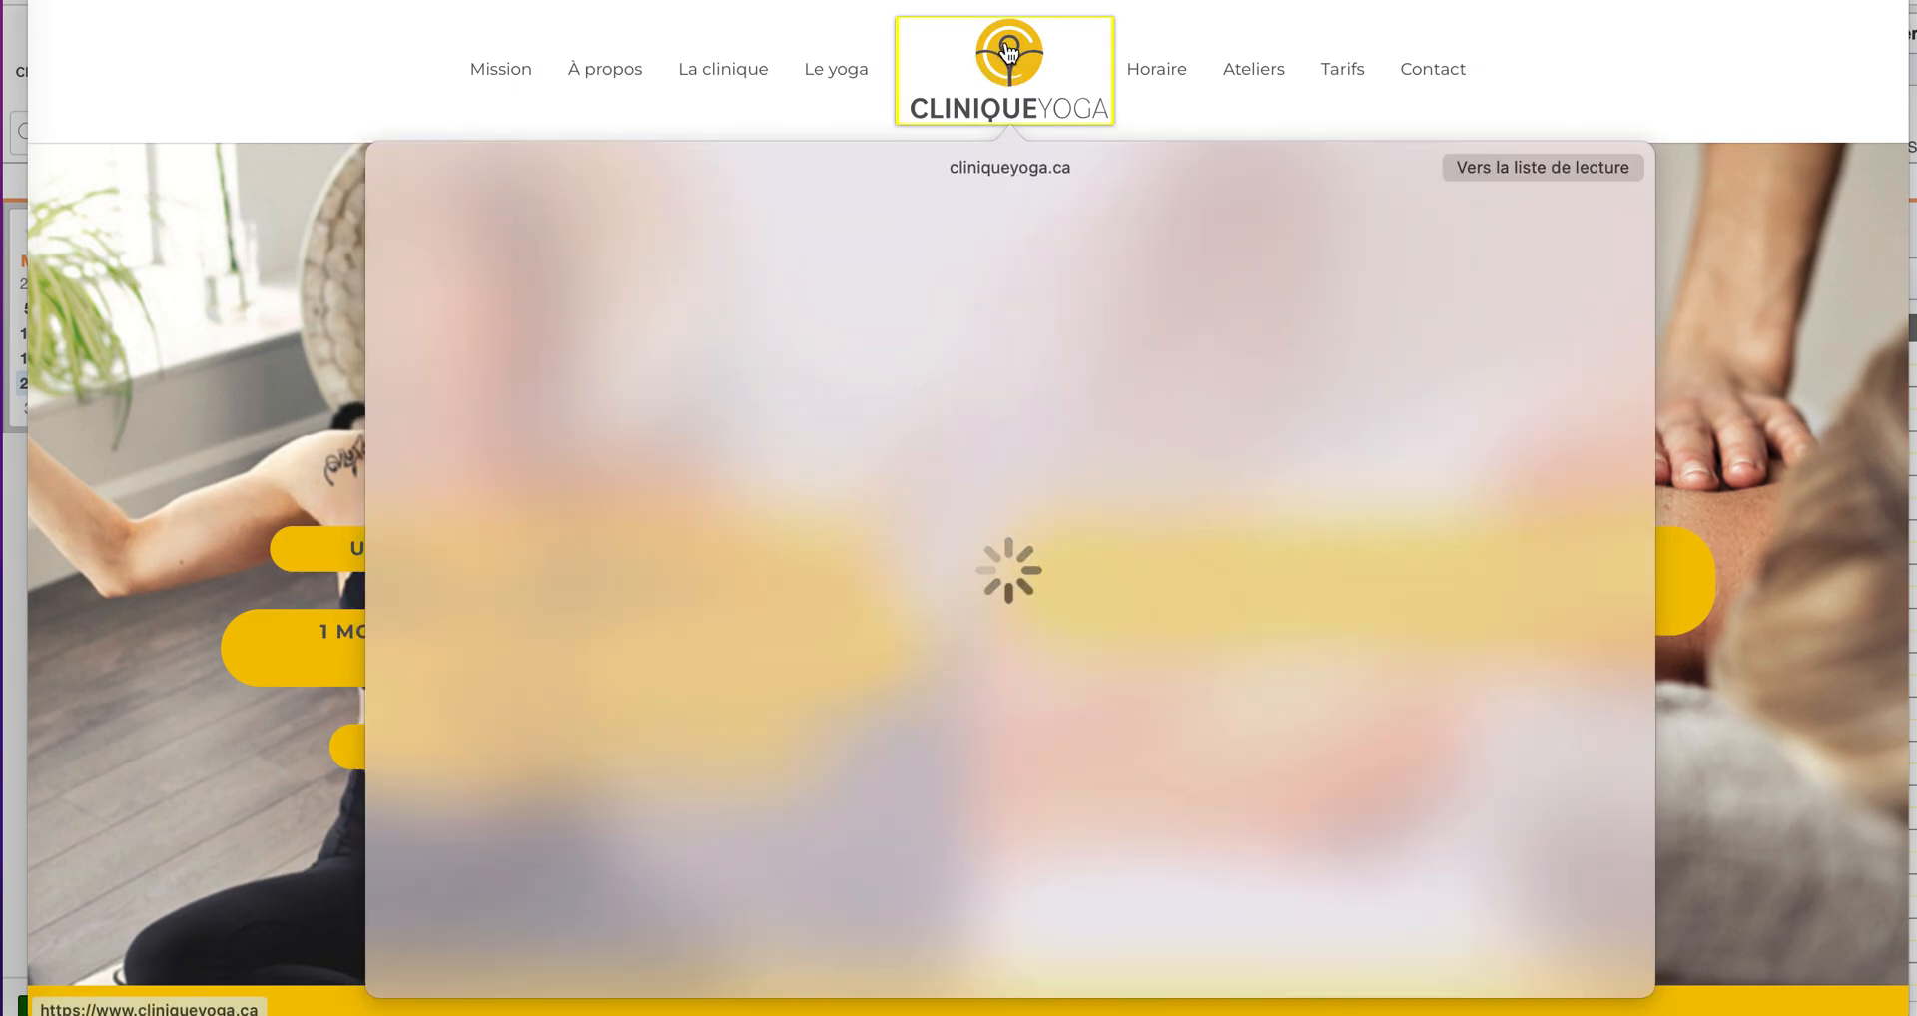
left_click(1536, 101)
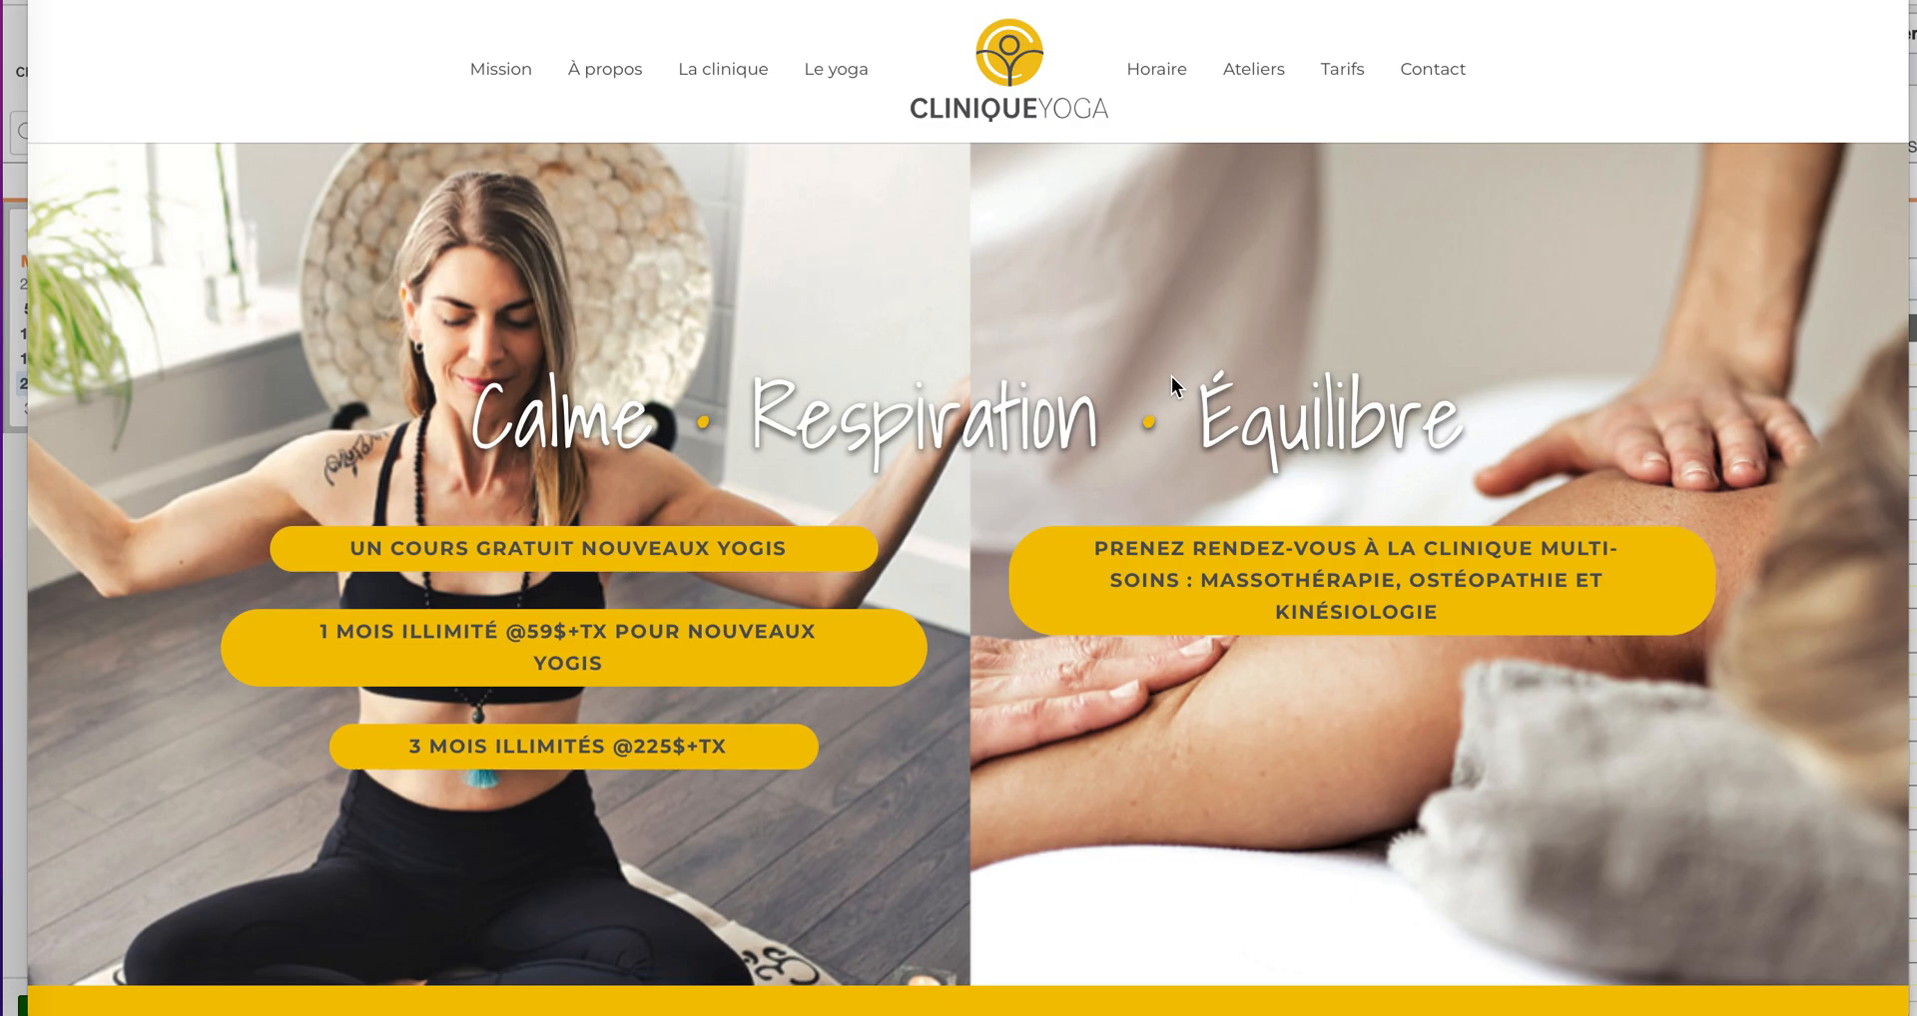
scroll(1046, 539, "down", 8)
scroll(1046, 534, "down", 1)
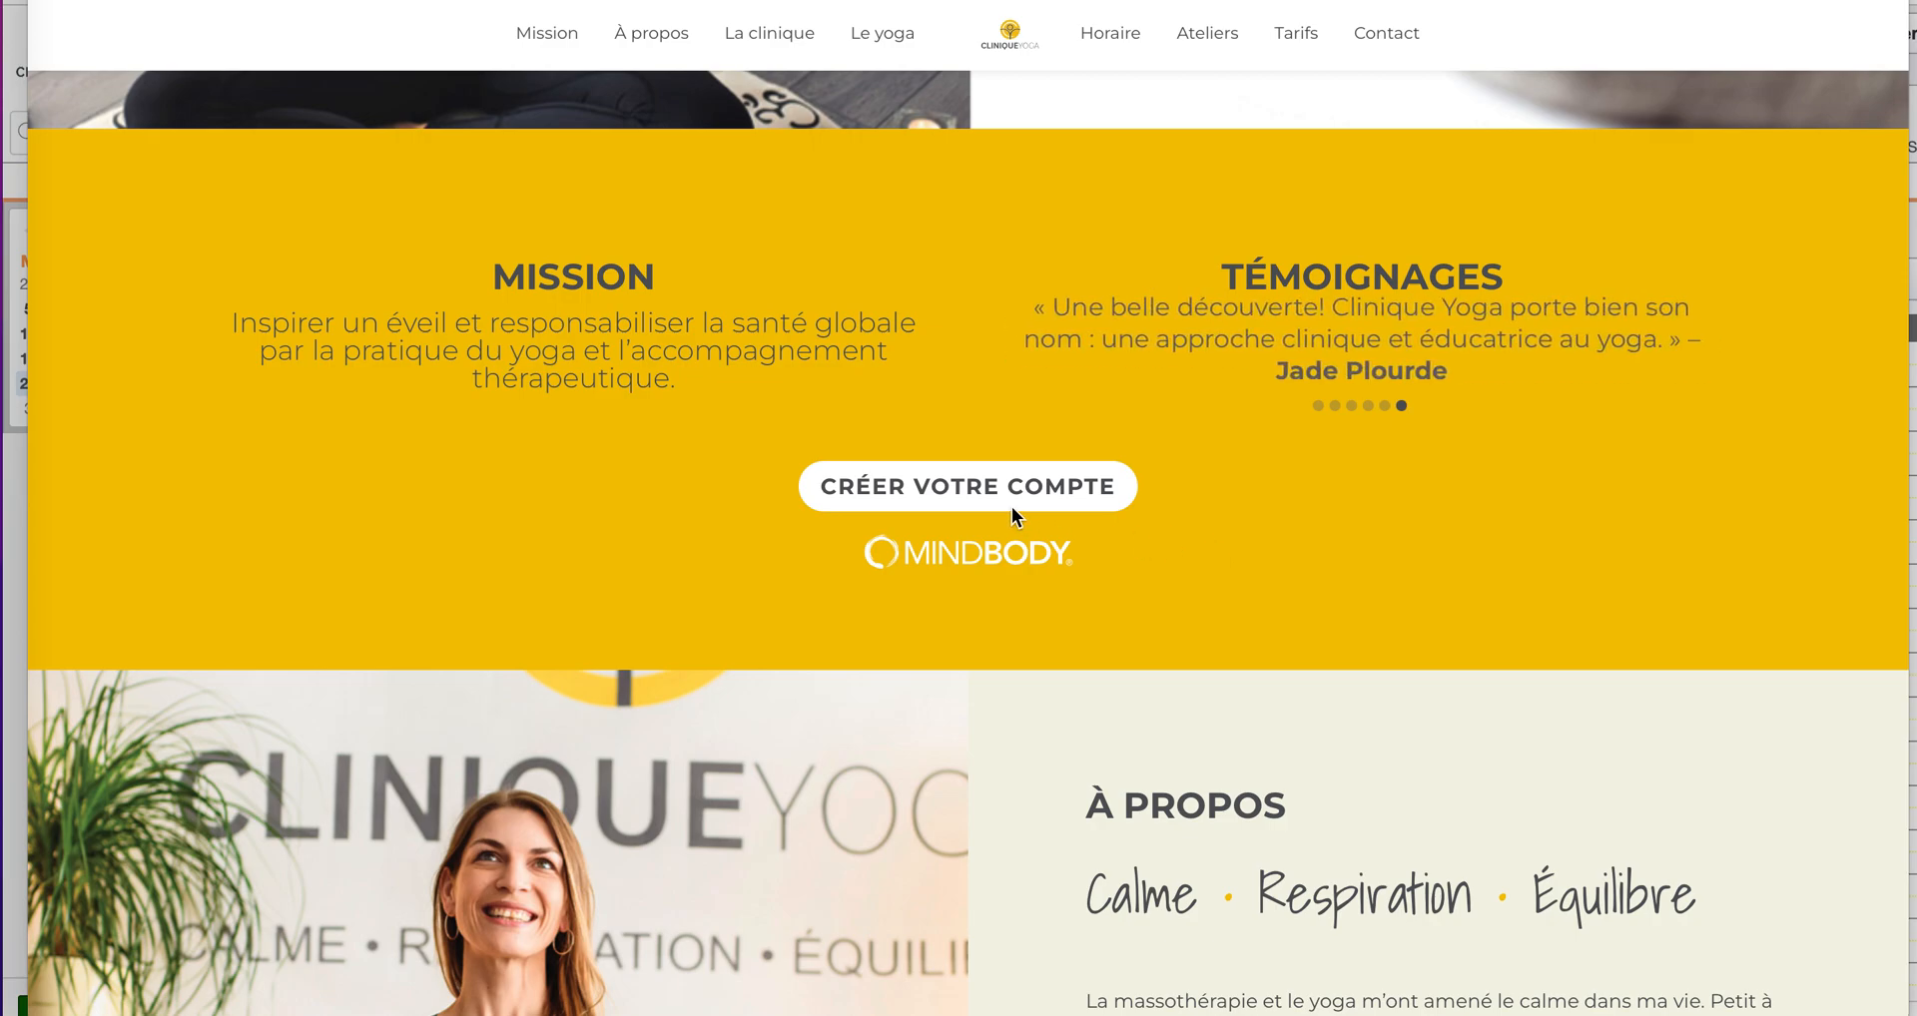
Step: From Créer votre compte, reach Explorez des expériences and sign out of the Mindbody account
left_click(991, 485)
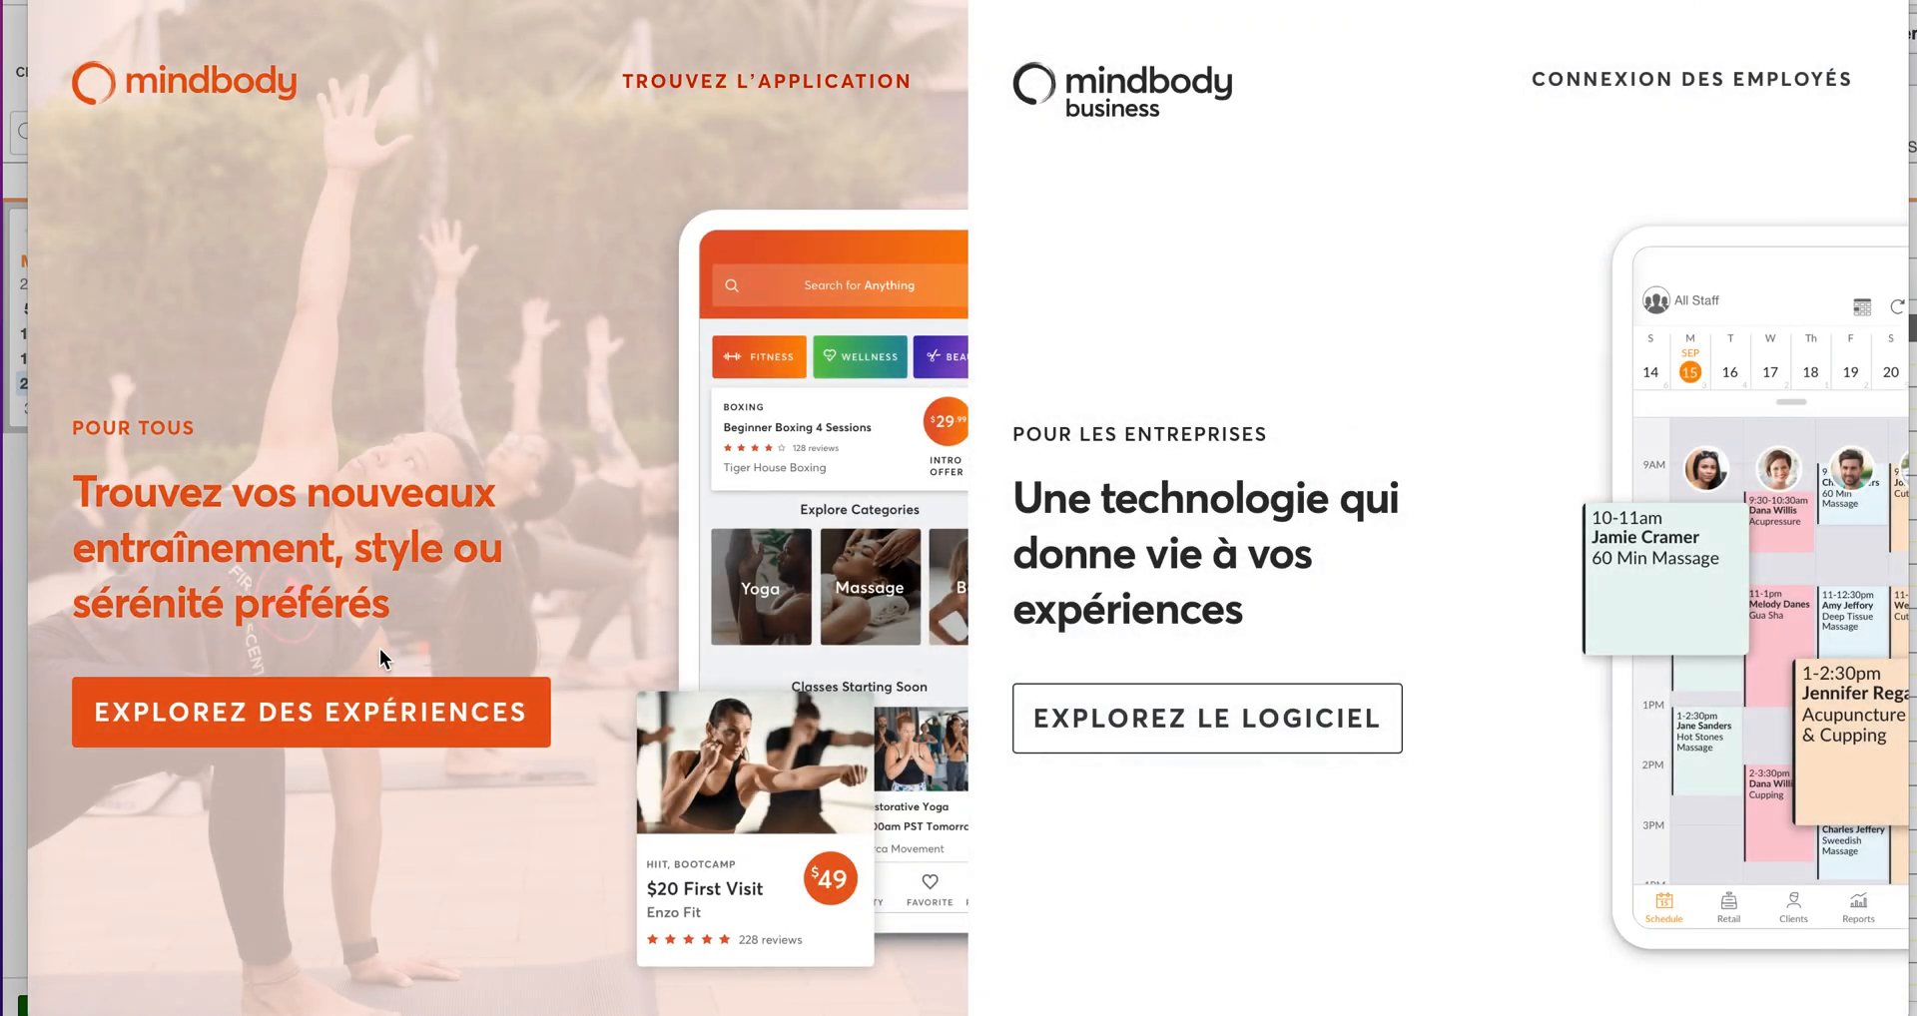
left_click(315, 732)
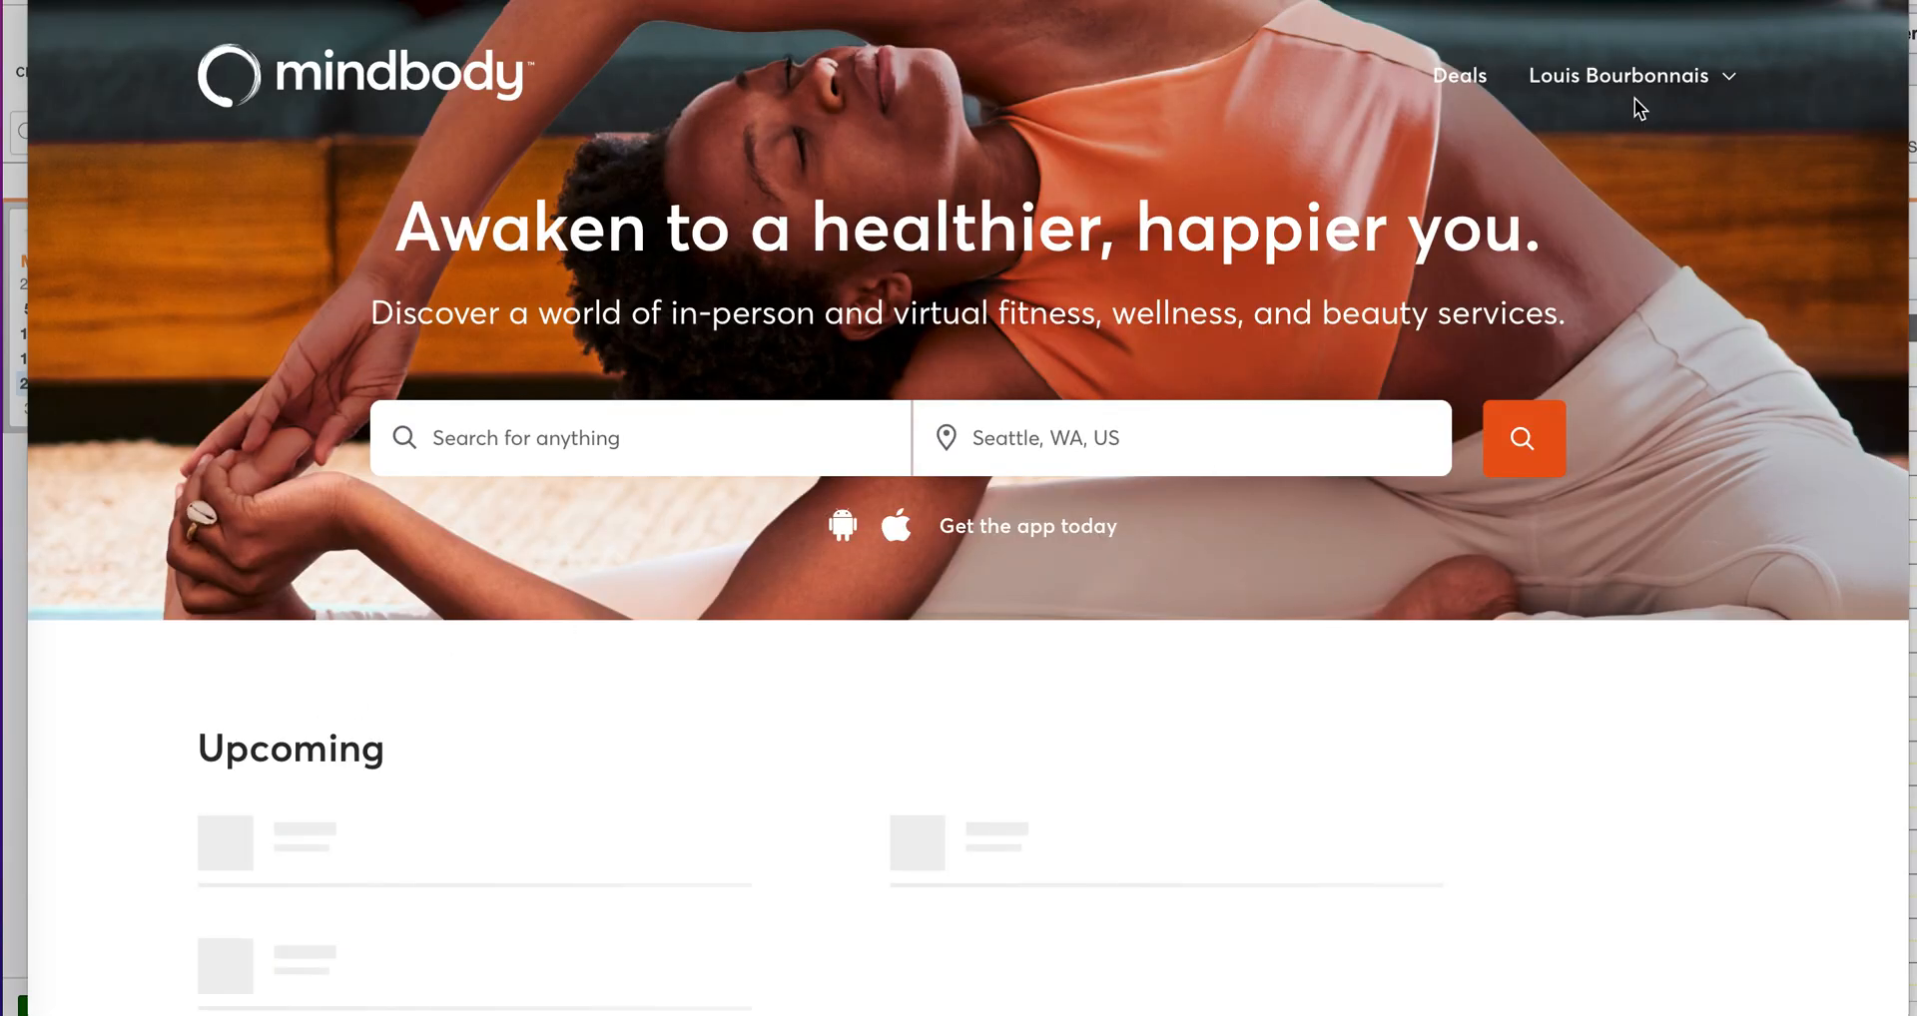
left_click(1732, 77)
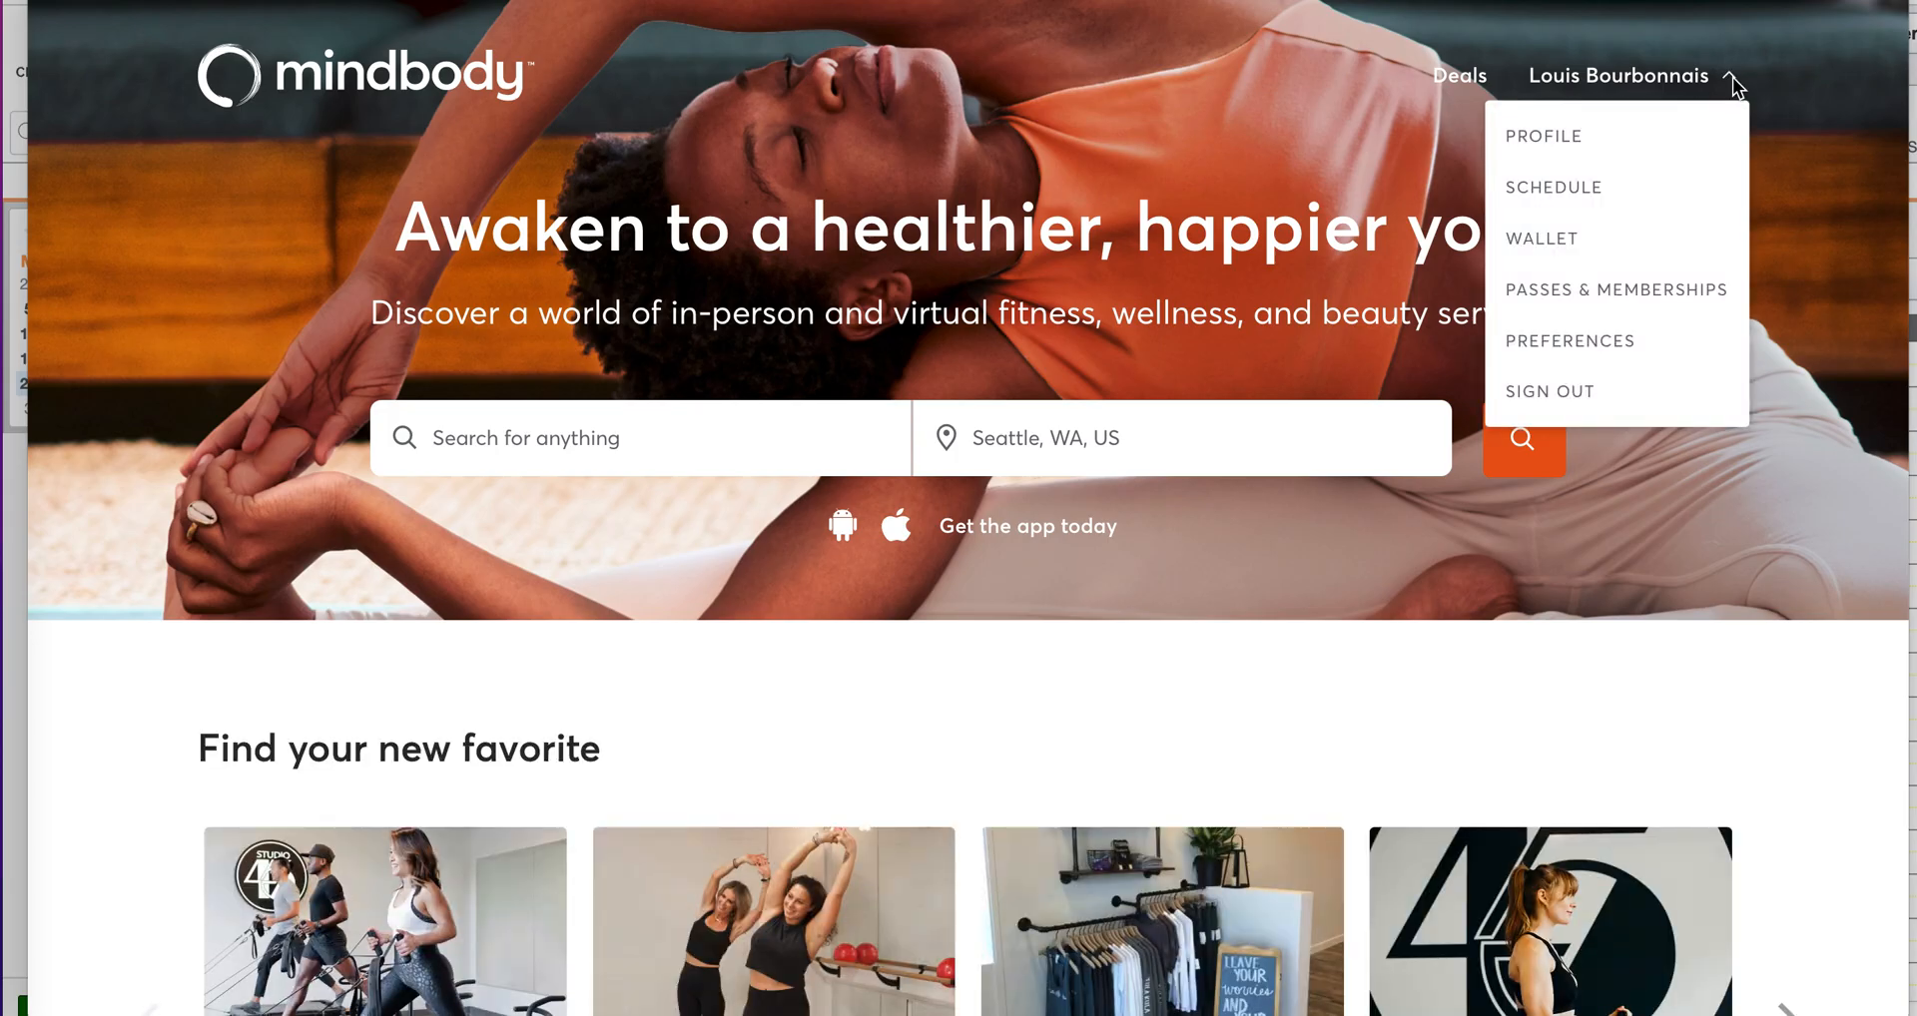
left_click(1584, 387)
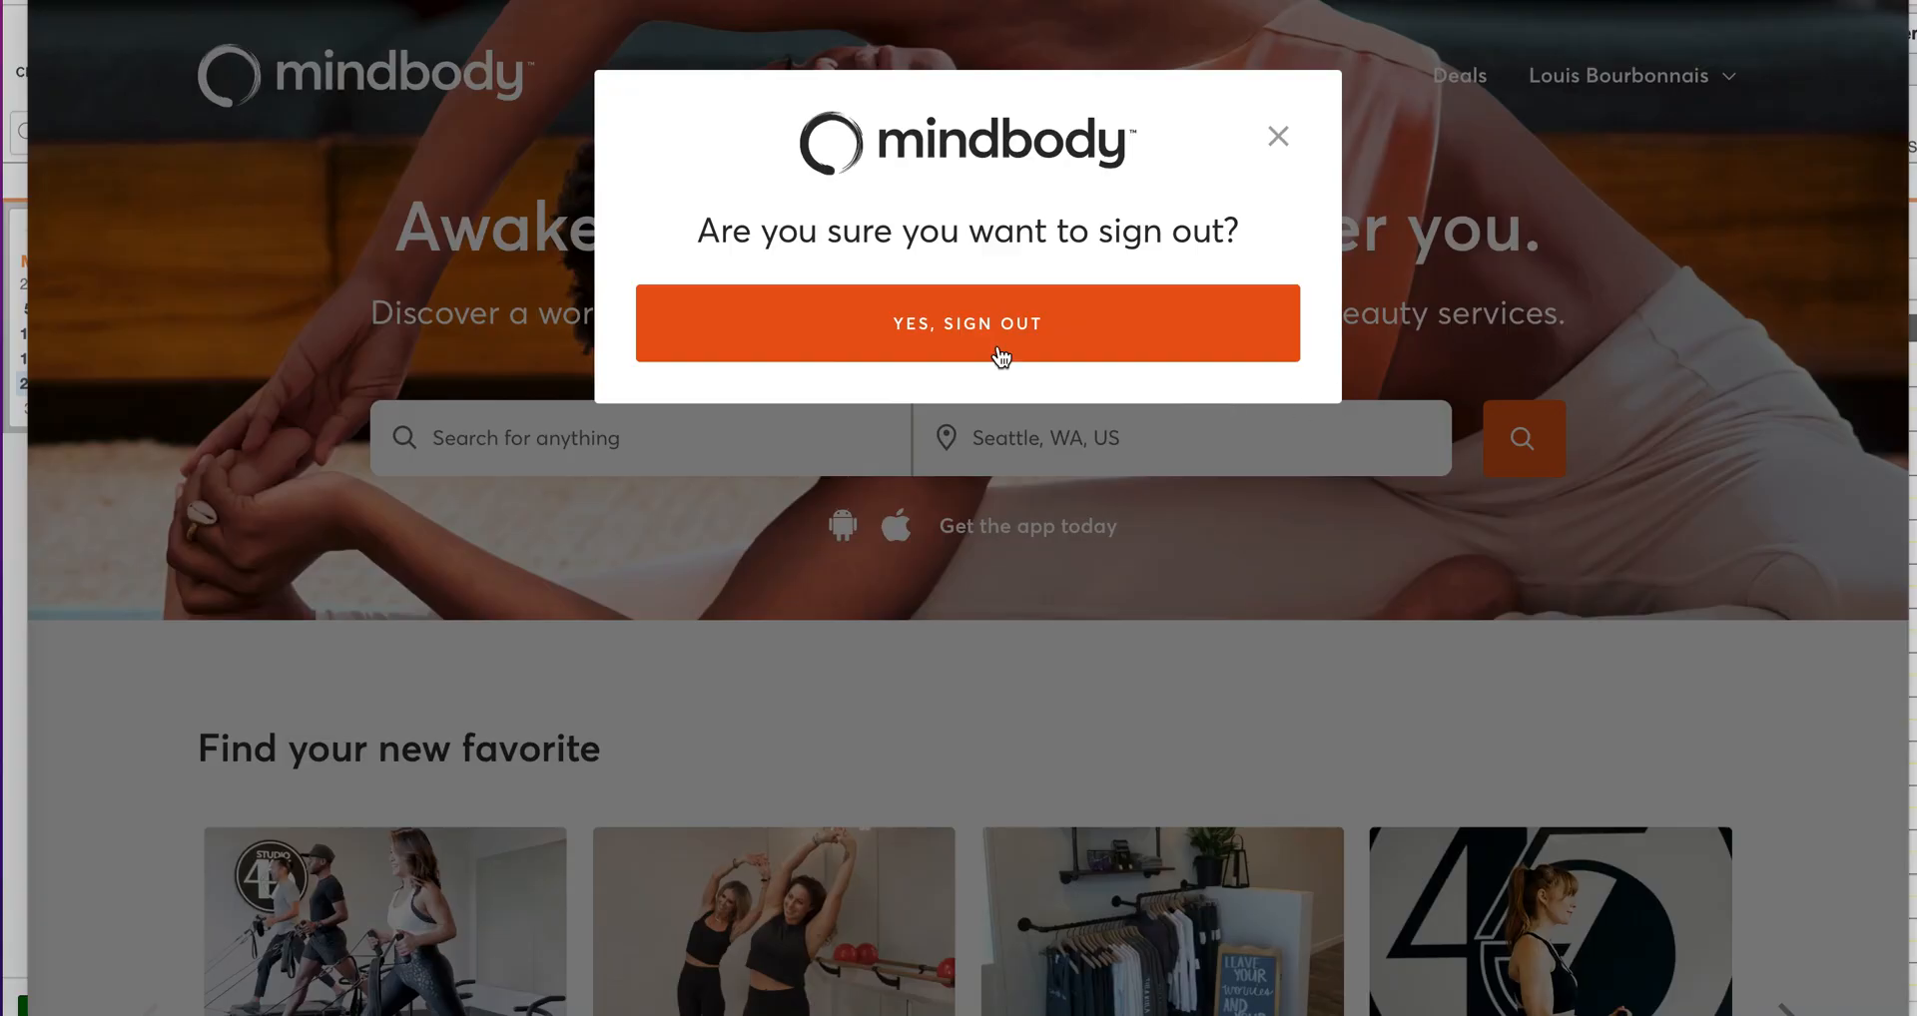
left_click(1000, 357)
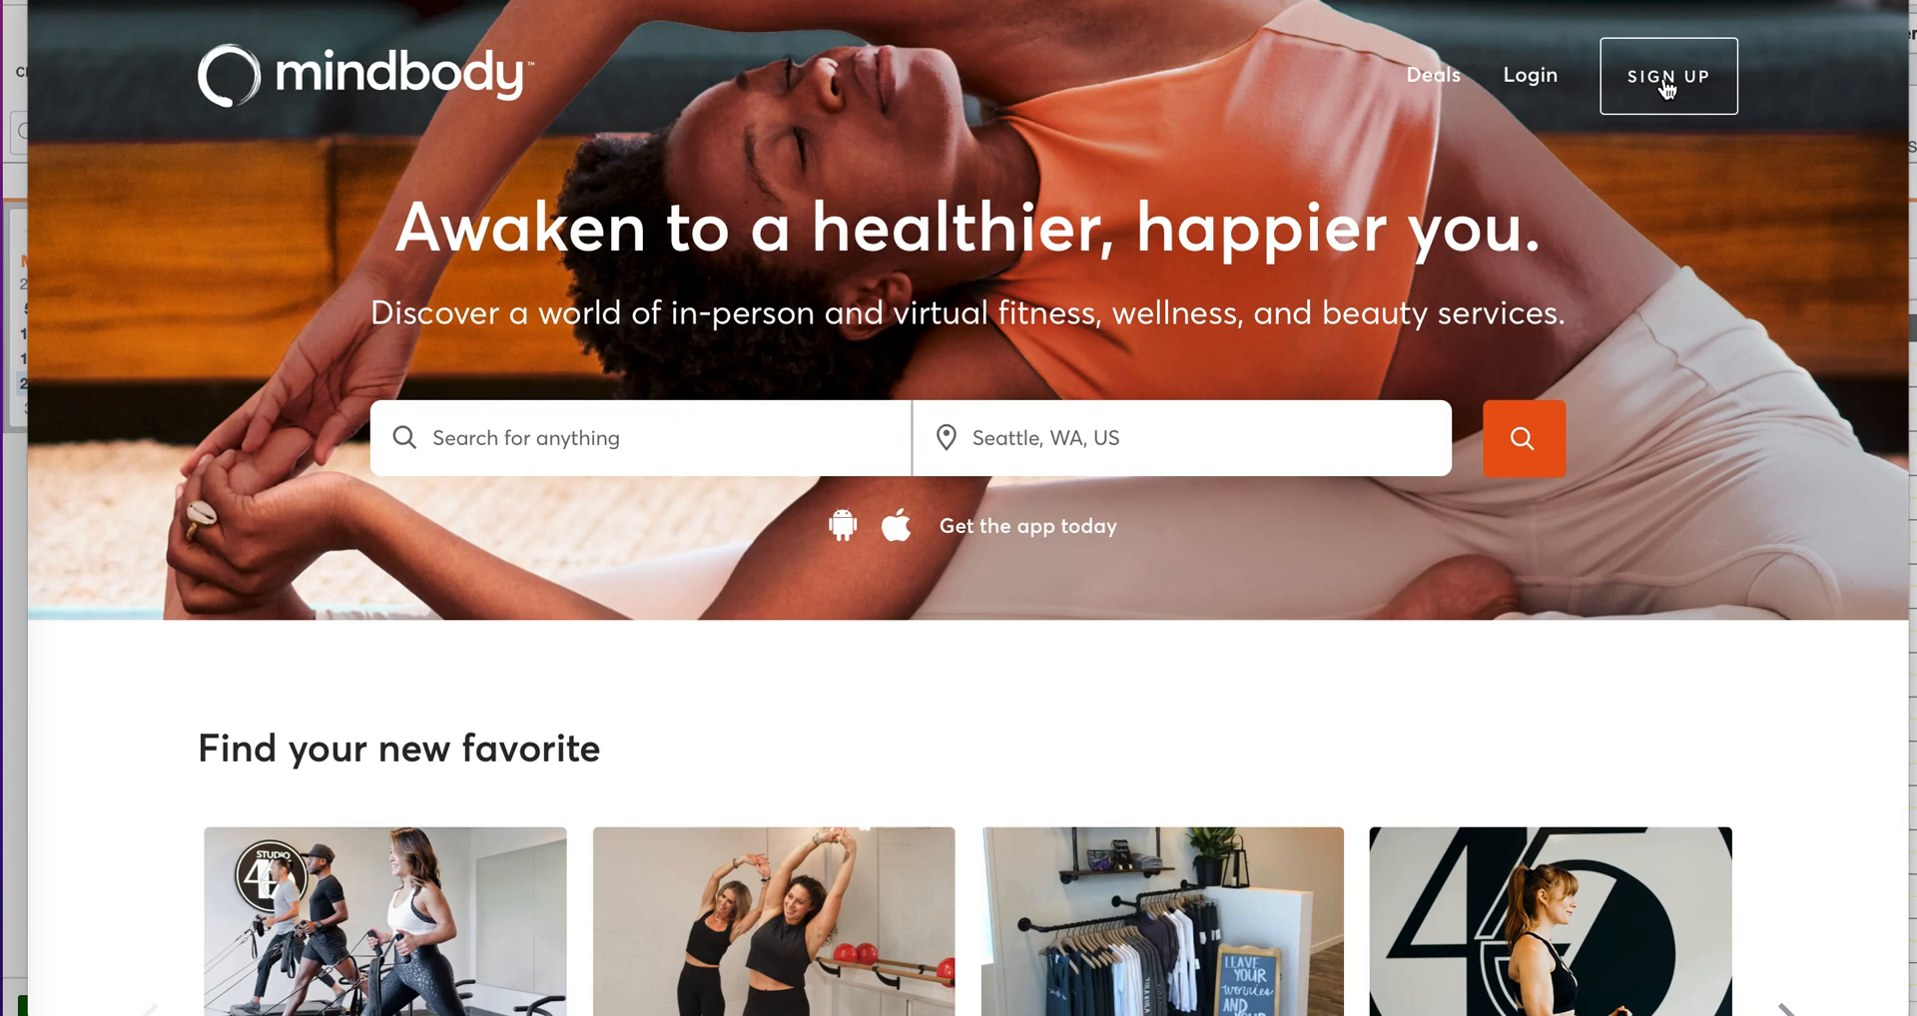
Step: Open the Mindbody sign-up form and fill in the first and last name
left_click(1666, 90)
left_click(723, 243)
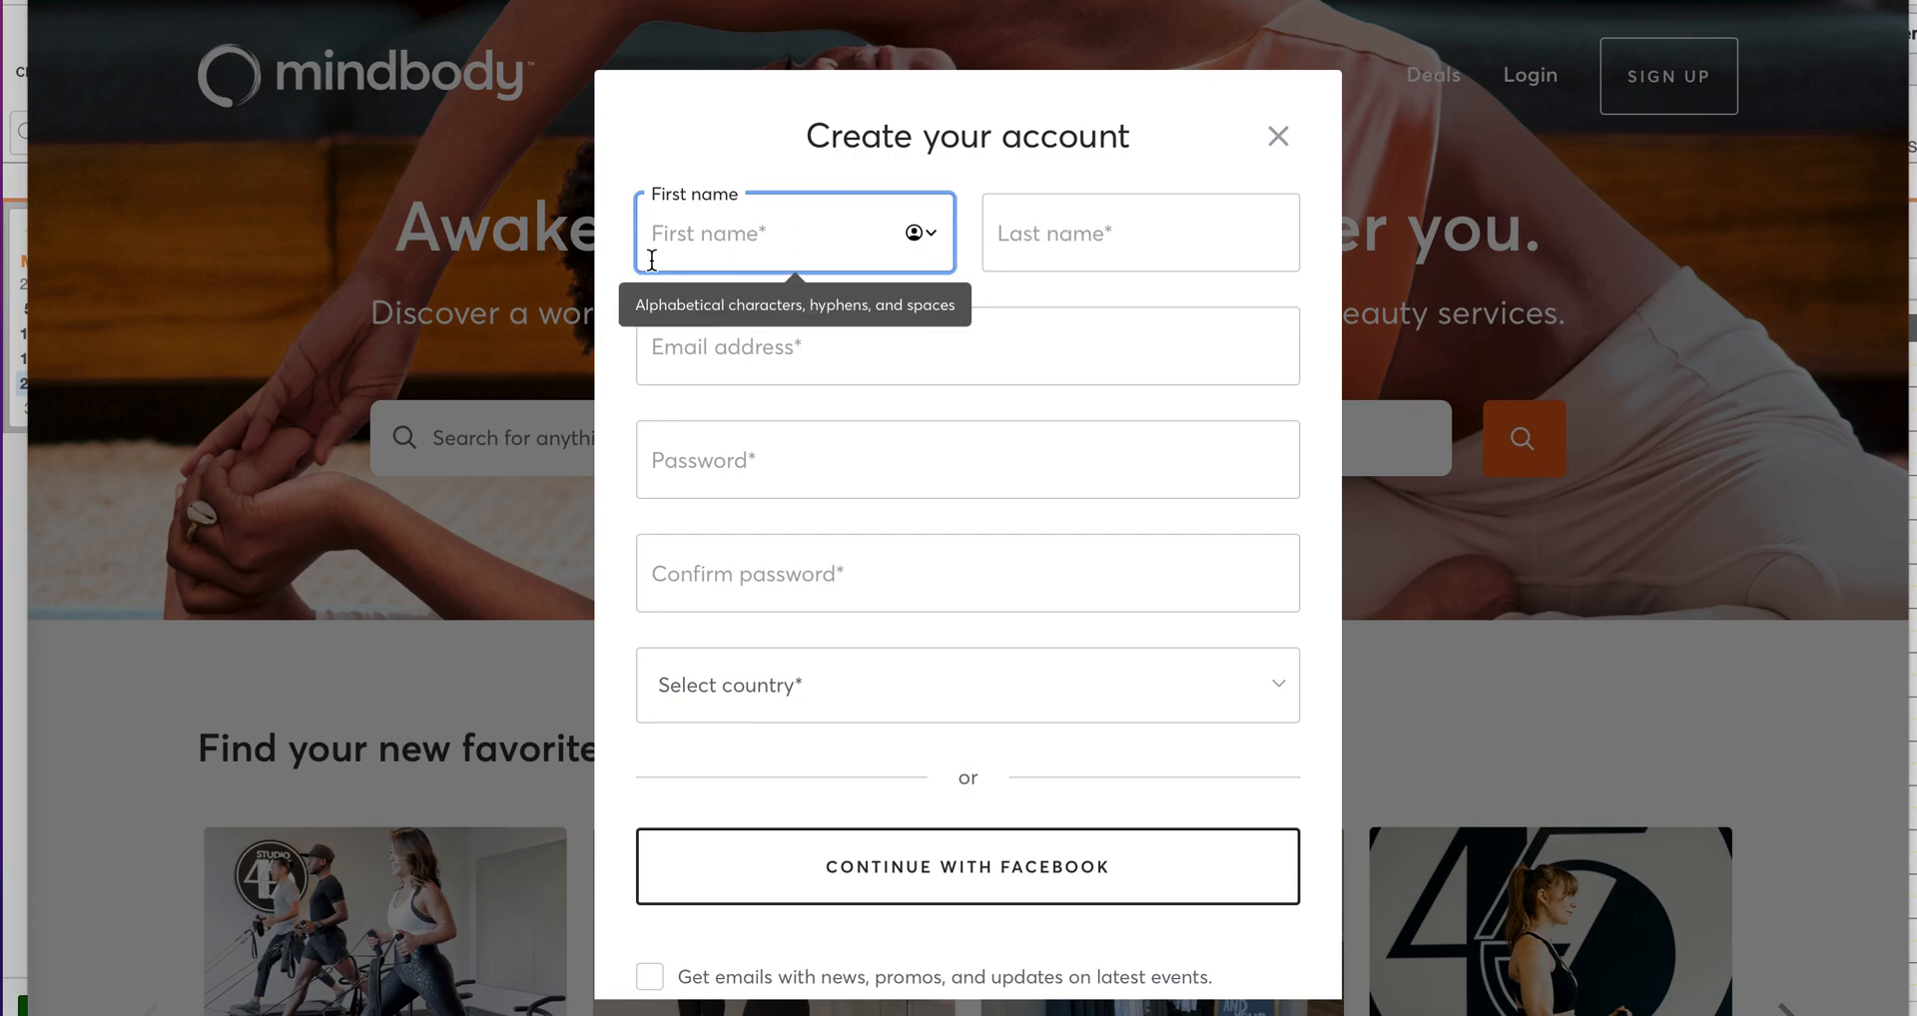
key("Tab")
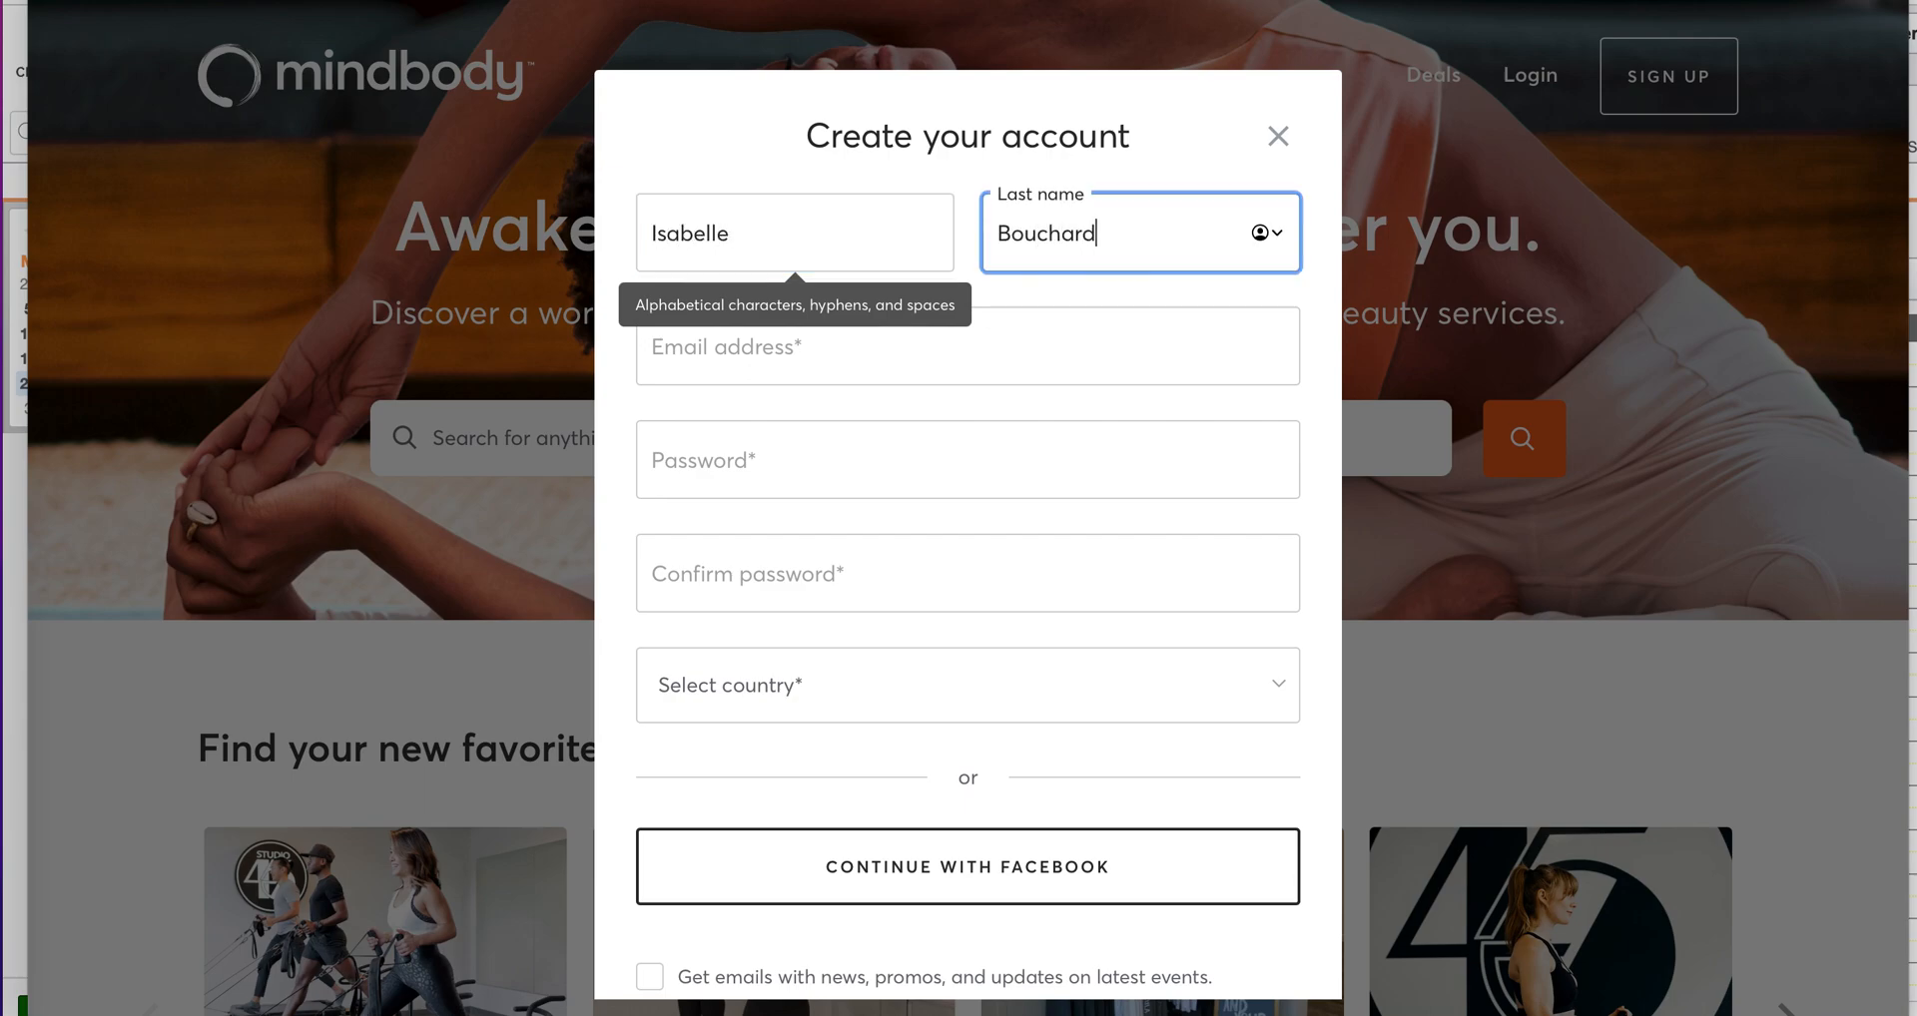
left_click(726, 358)
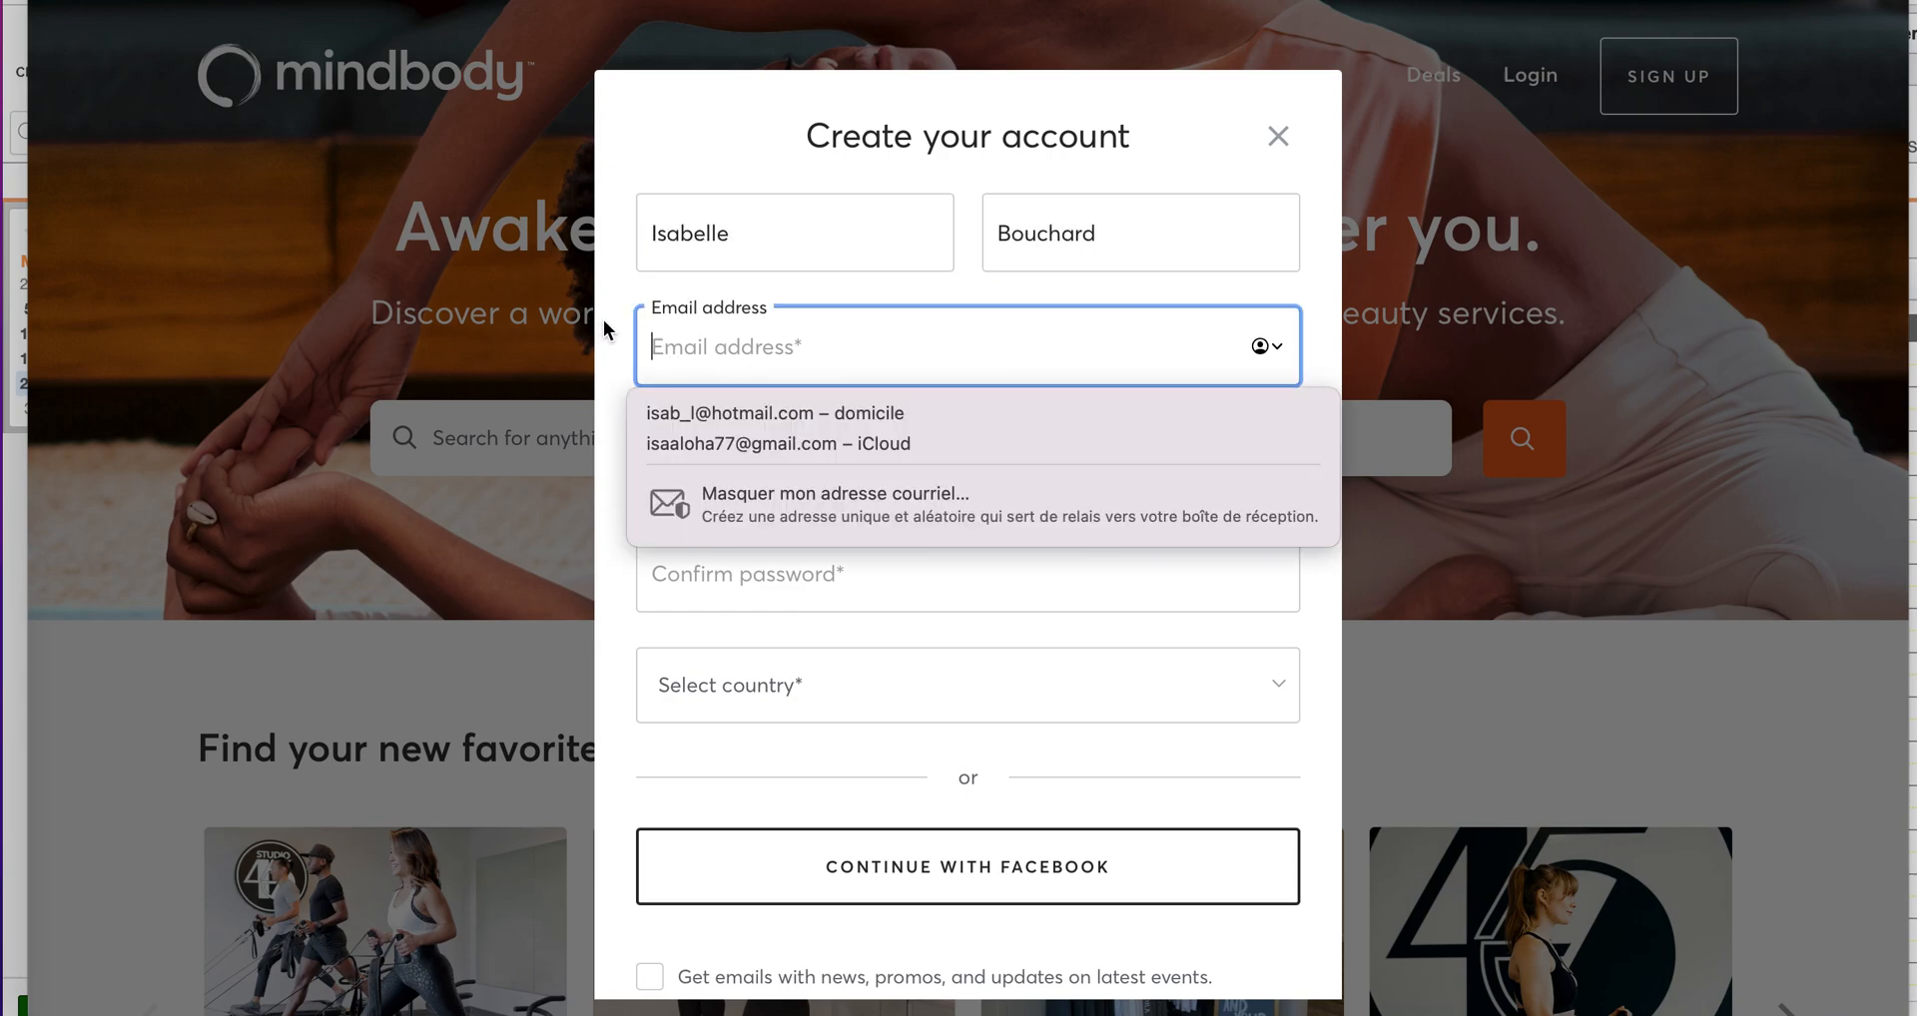
Step: Accept the Consumer Agreement and Privacy Policy, then close the account creation form
left_click(613, 329)
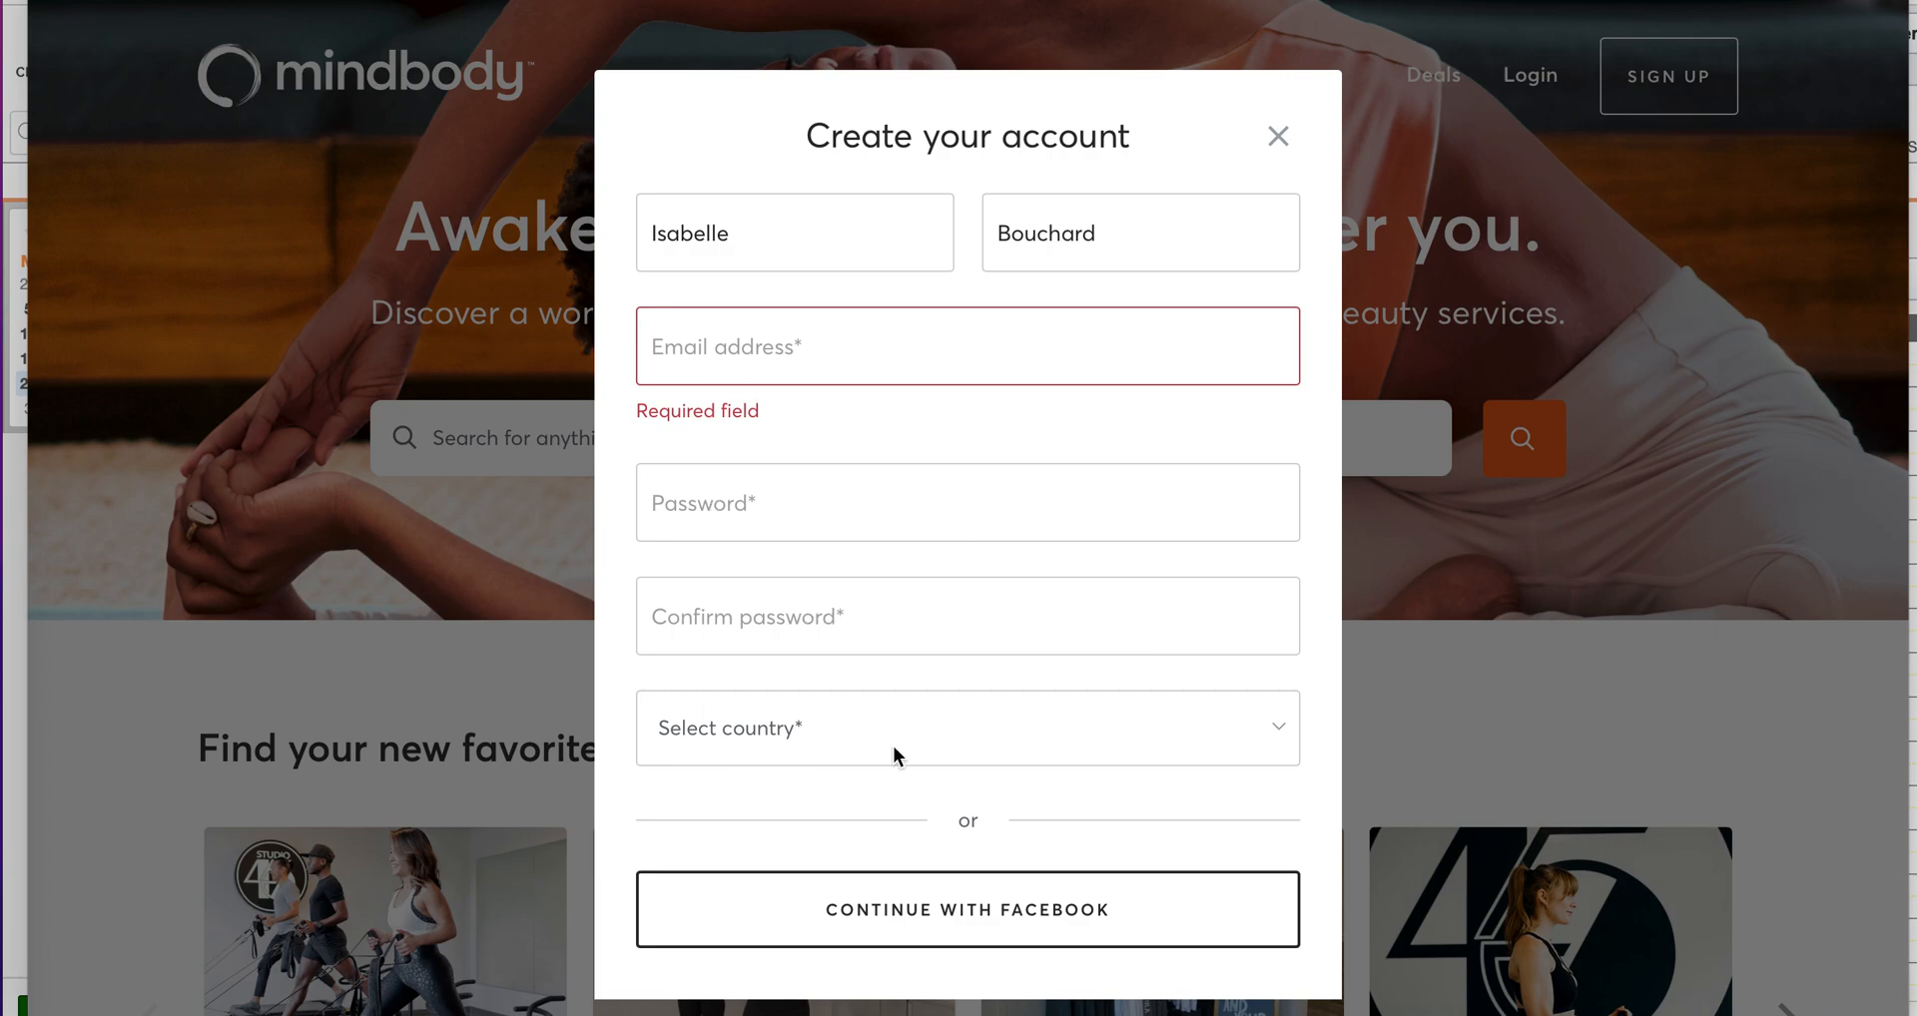
scroll(895, 743, "down", 4)
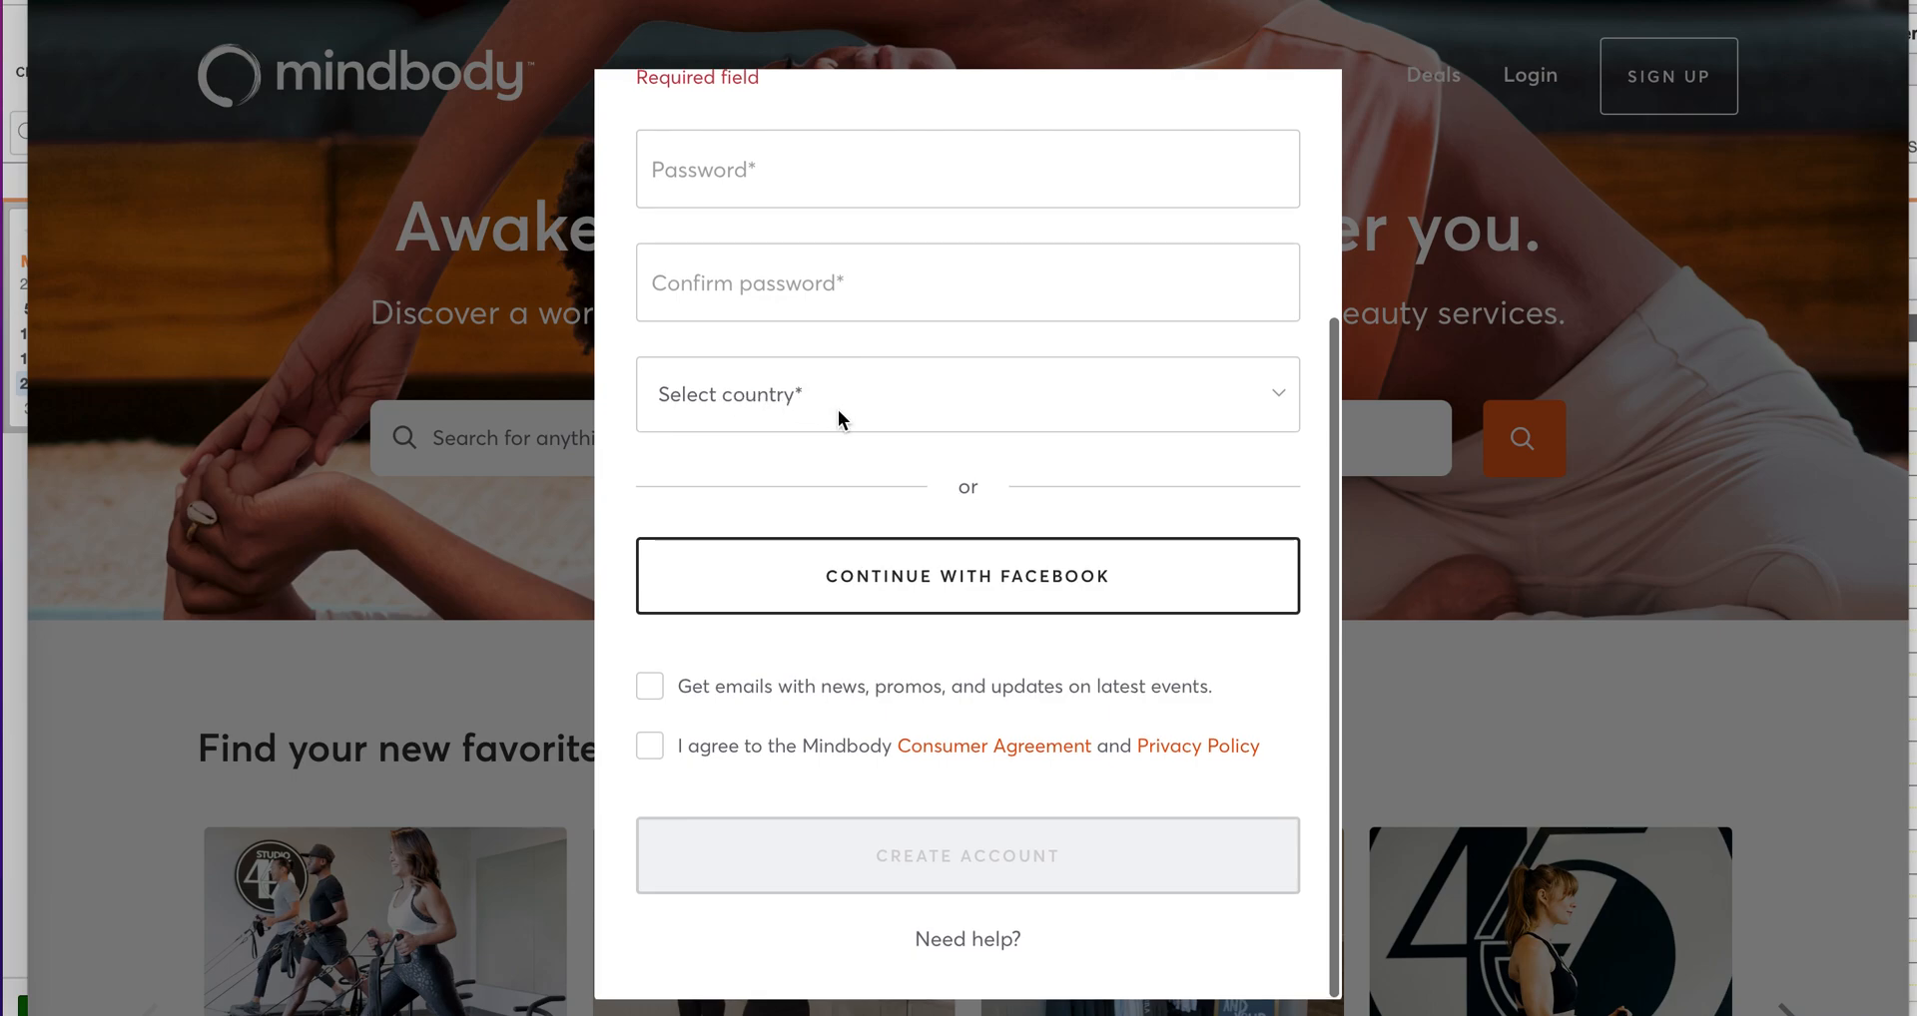
left_click(649, 747)
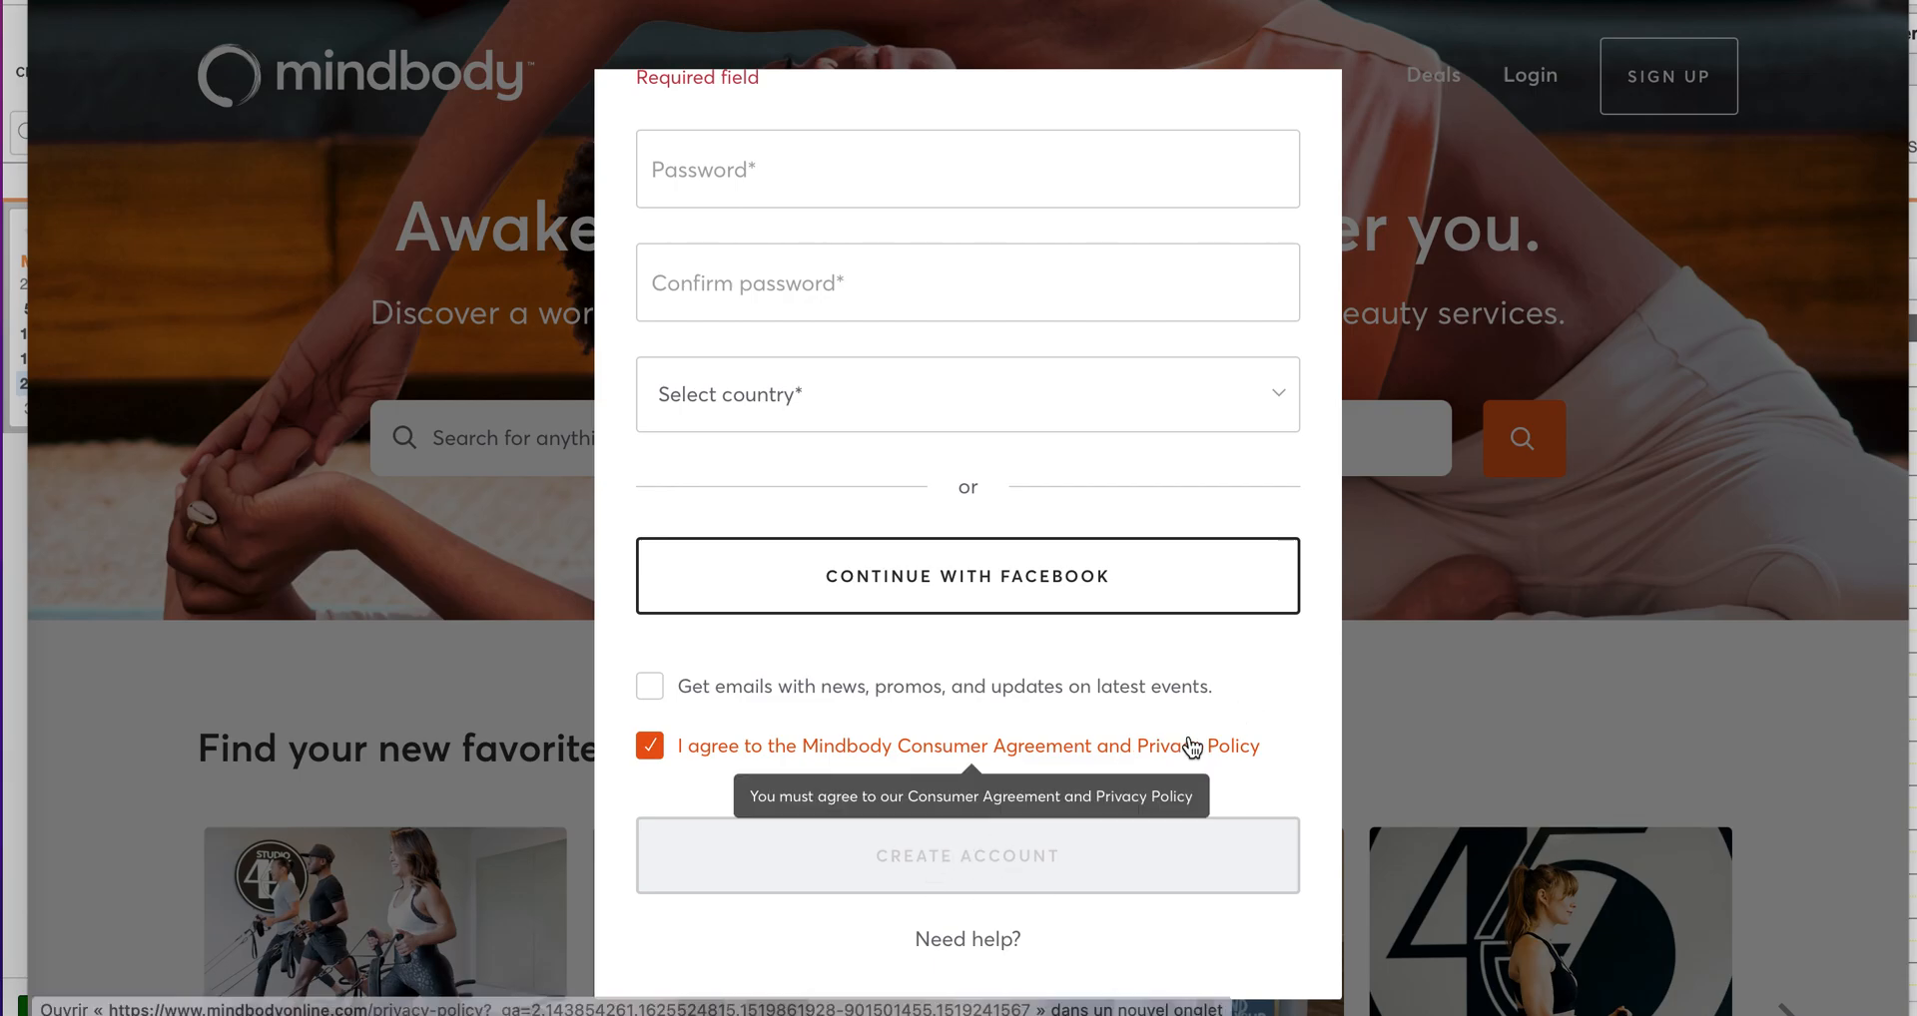
scroll(1133, 599, "up", 5)
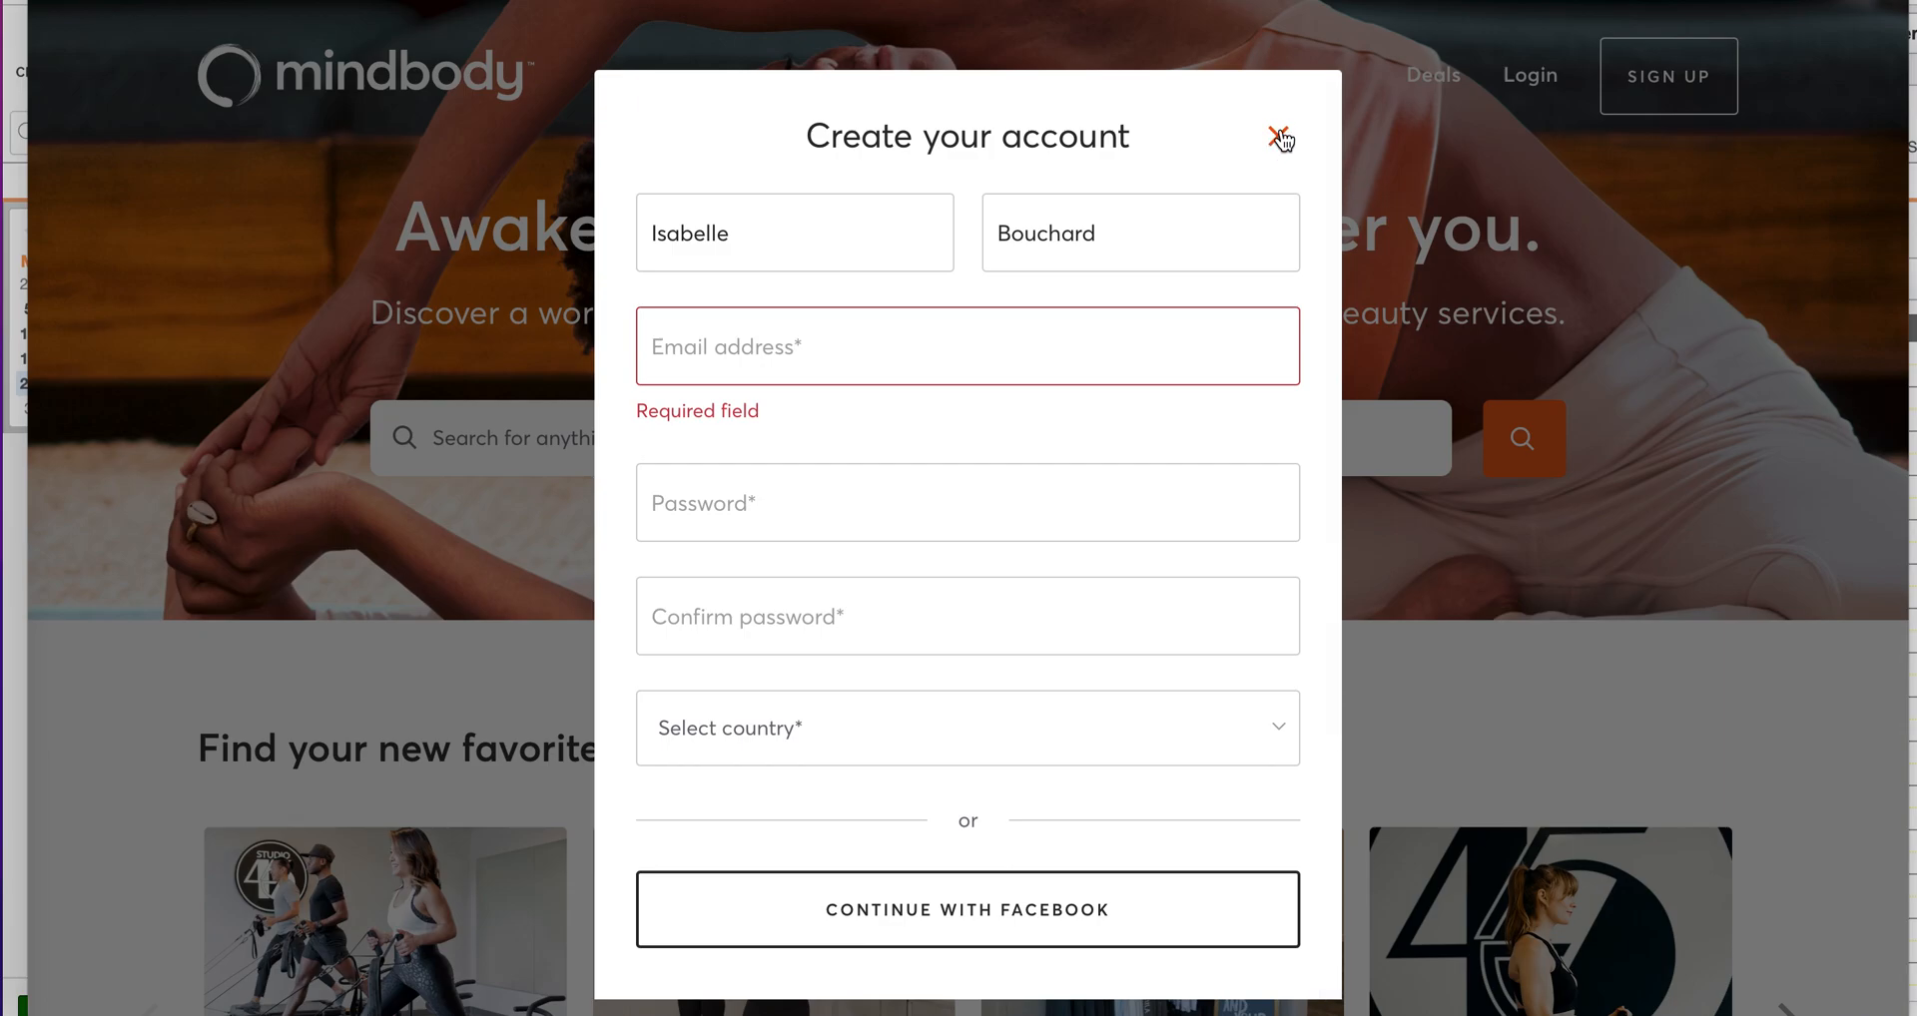
left_click(1279, 139)
Step: Return to the Clinique Yoga schedule and book the 13 Sept 18:15 Hatha Yoga class
key("ctrl+w")
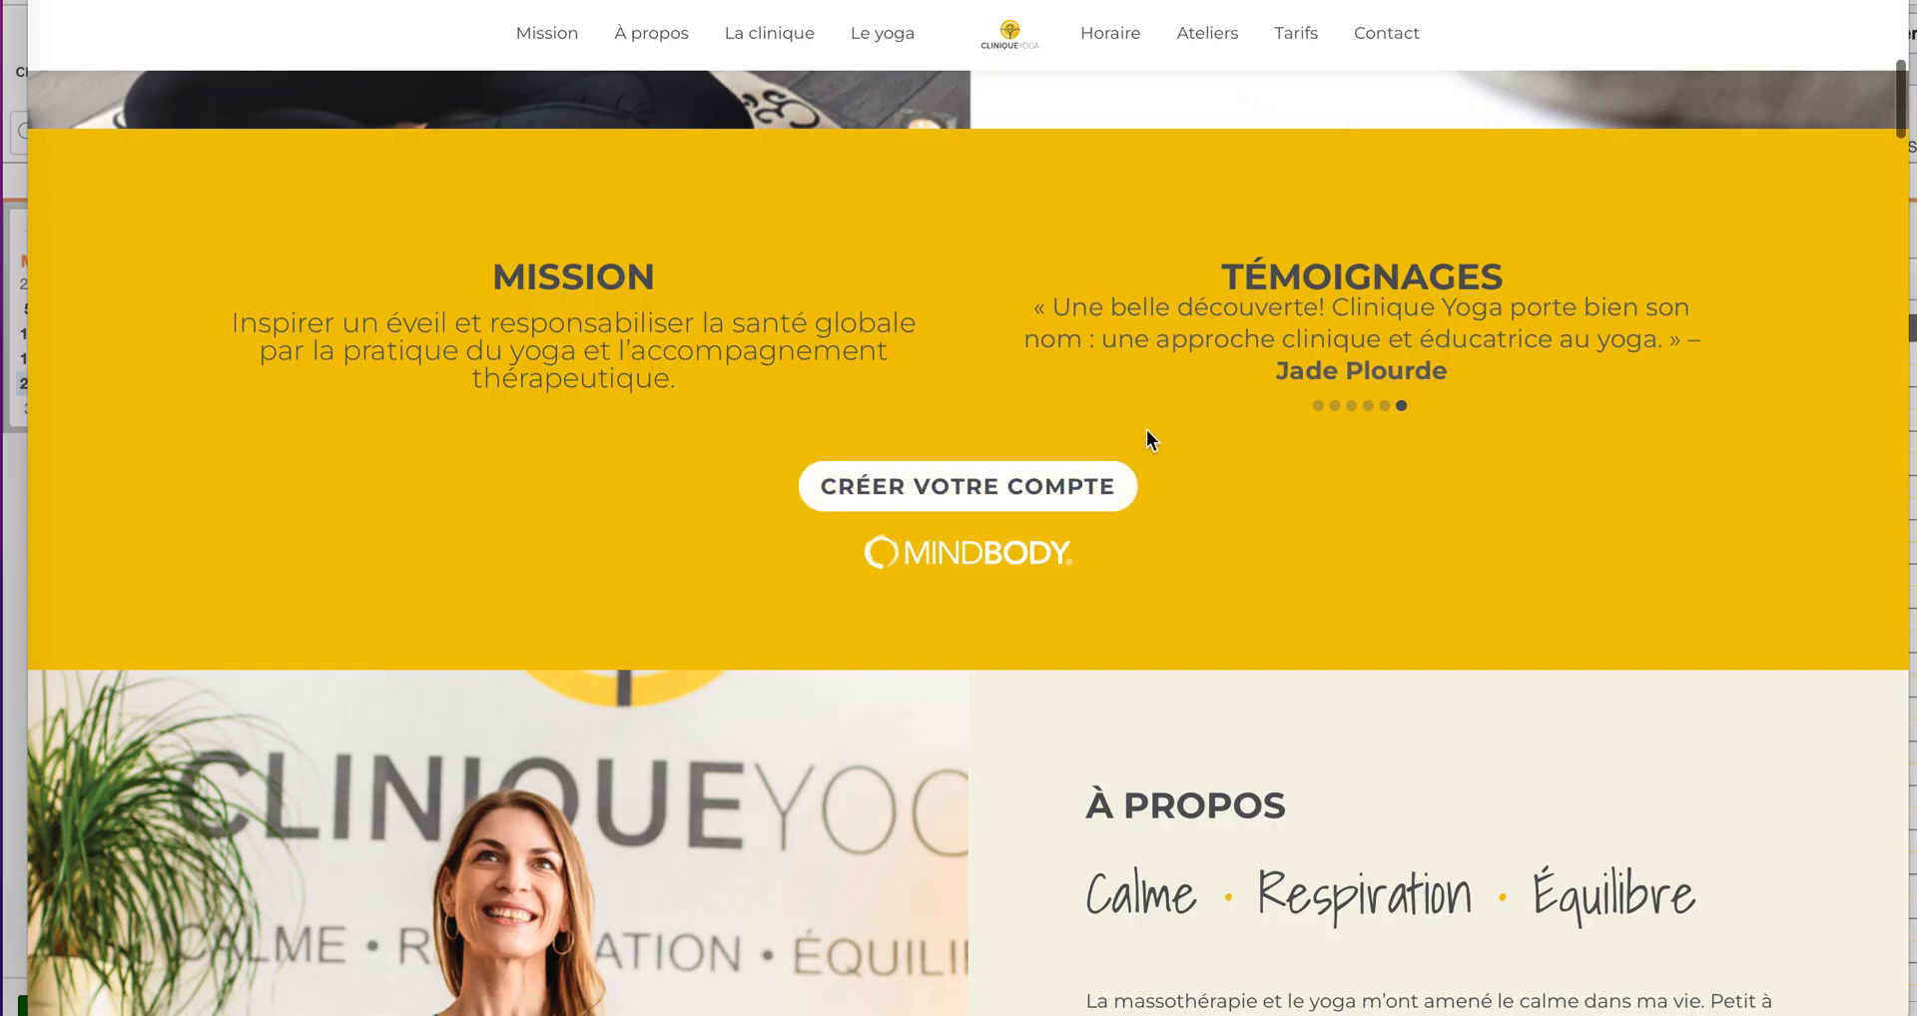
scroll(1146, 429, "down", 10)
left_click(1111, 28)
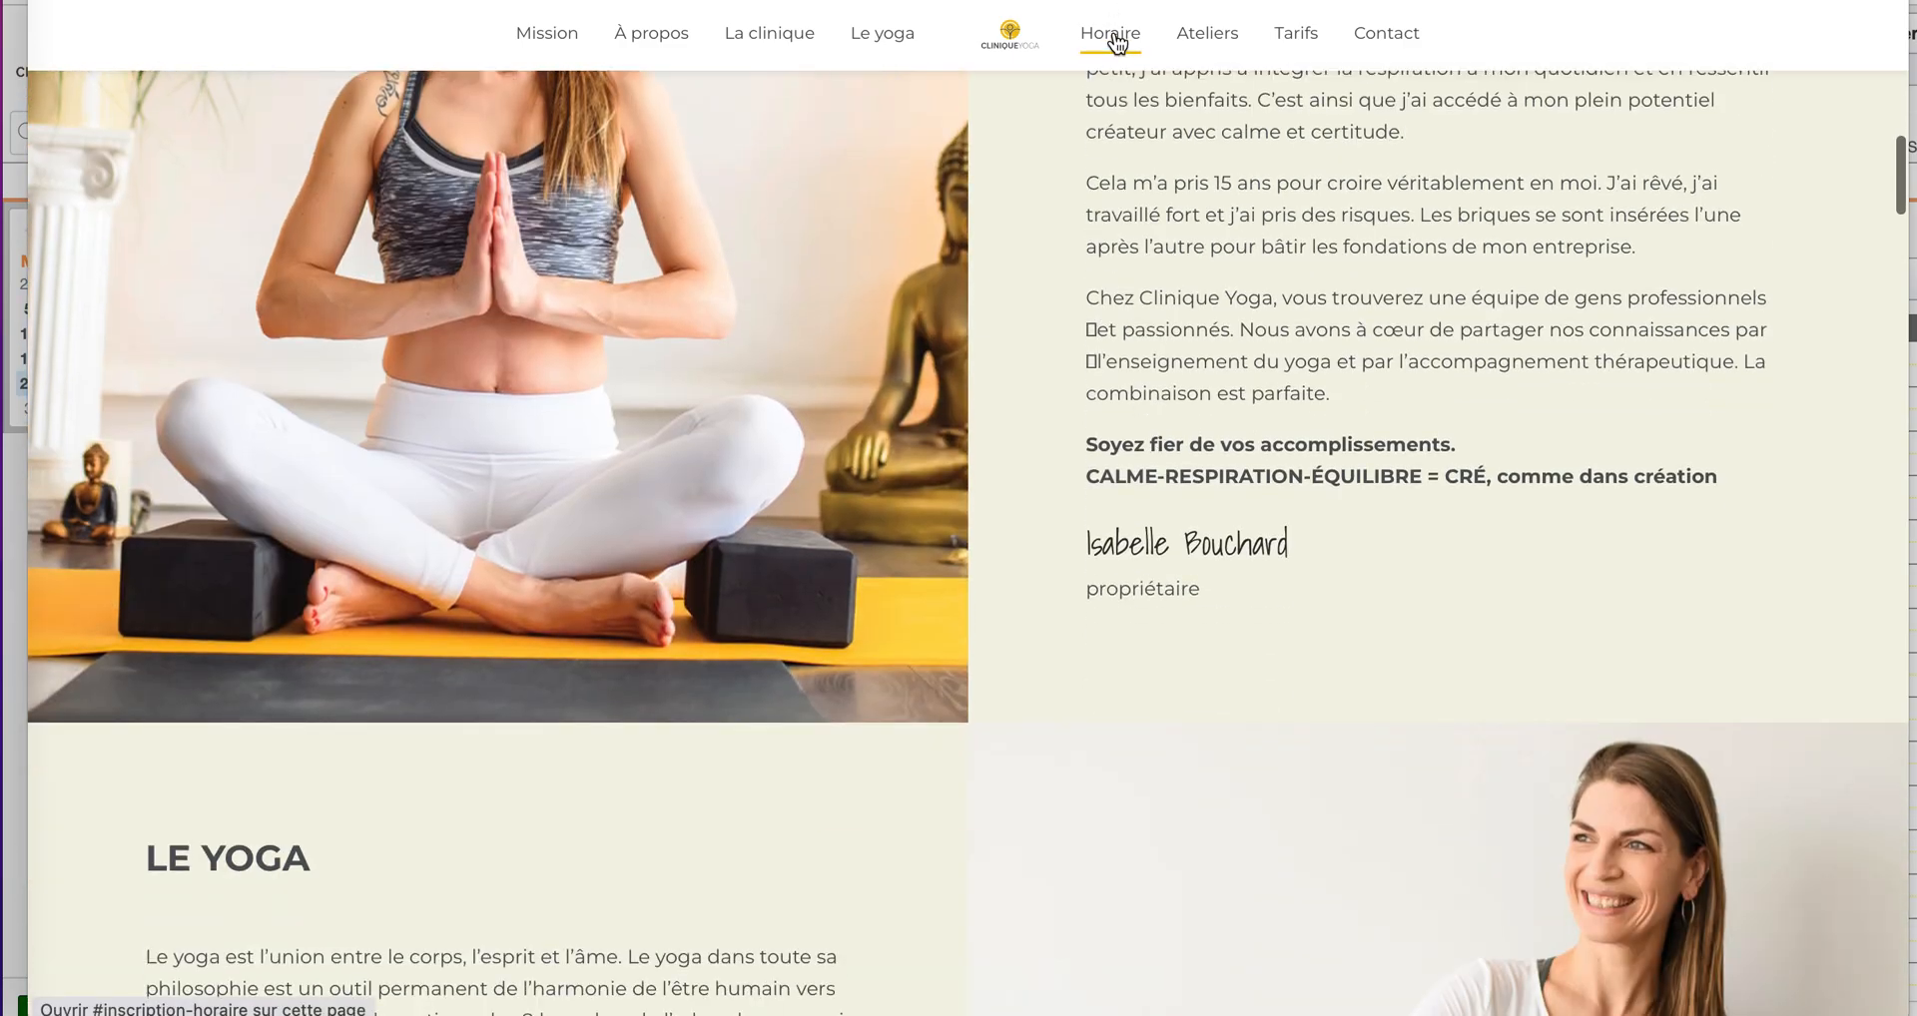
scroll(1030, 463, "down", 4)
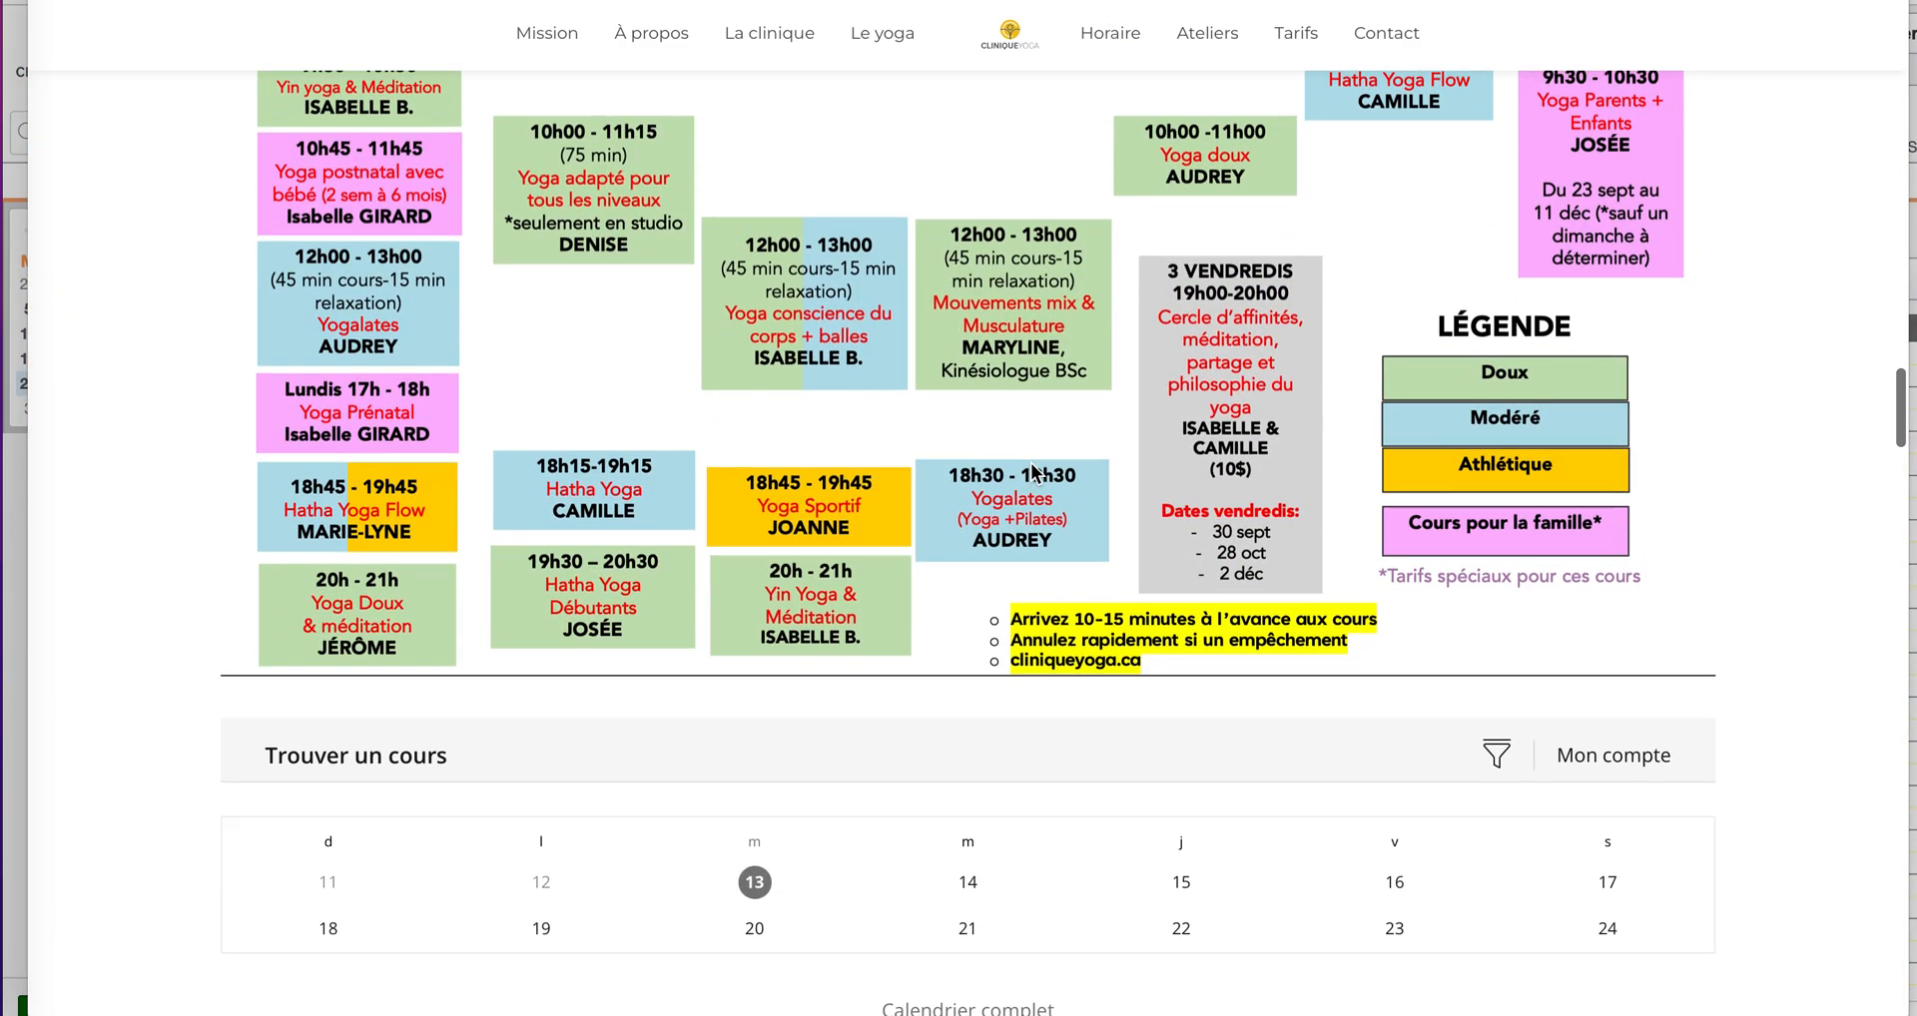
scroll(1030, 463, "up", 1)
scroll(1030, 463, "down", 5)
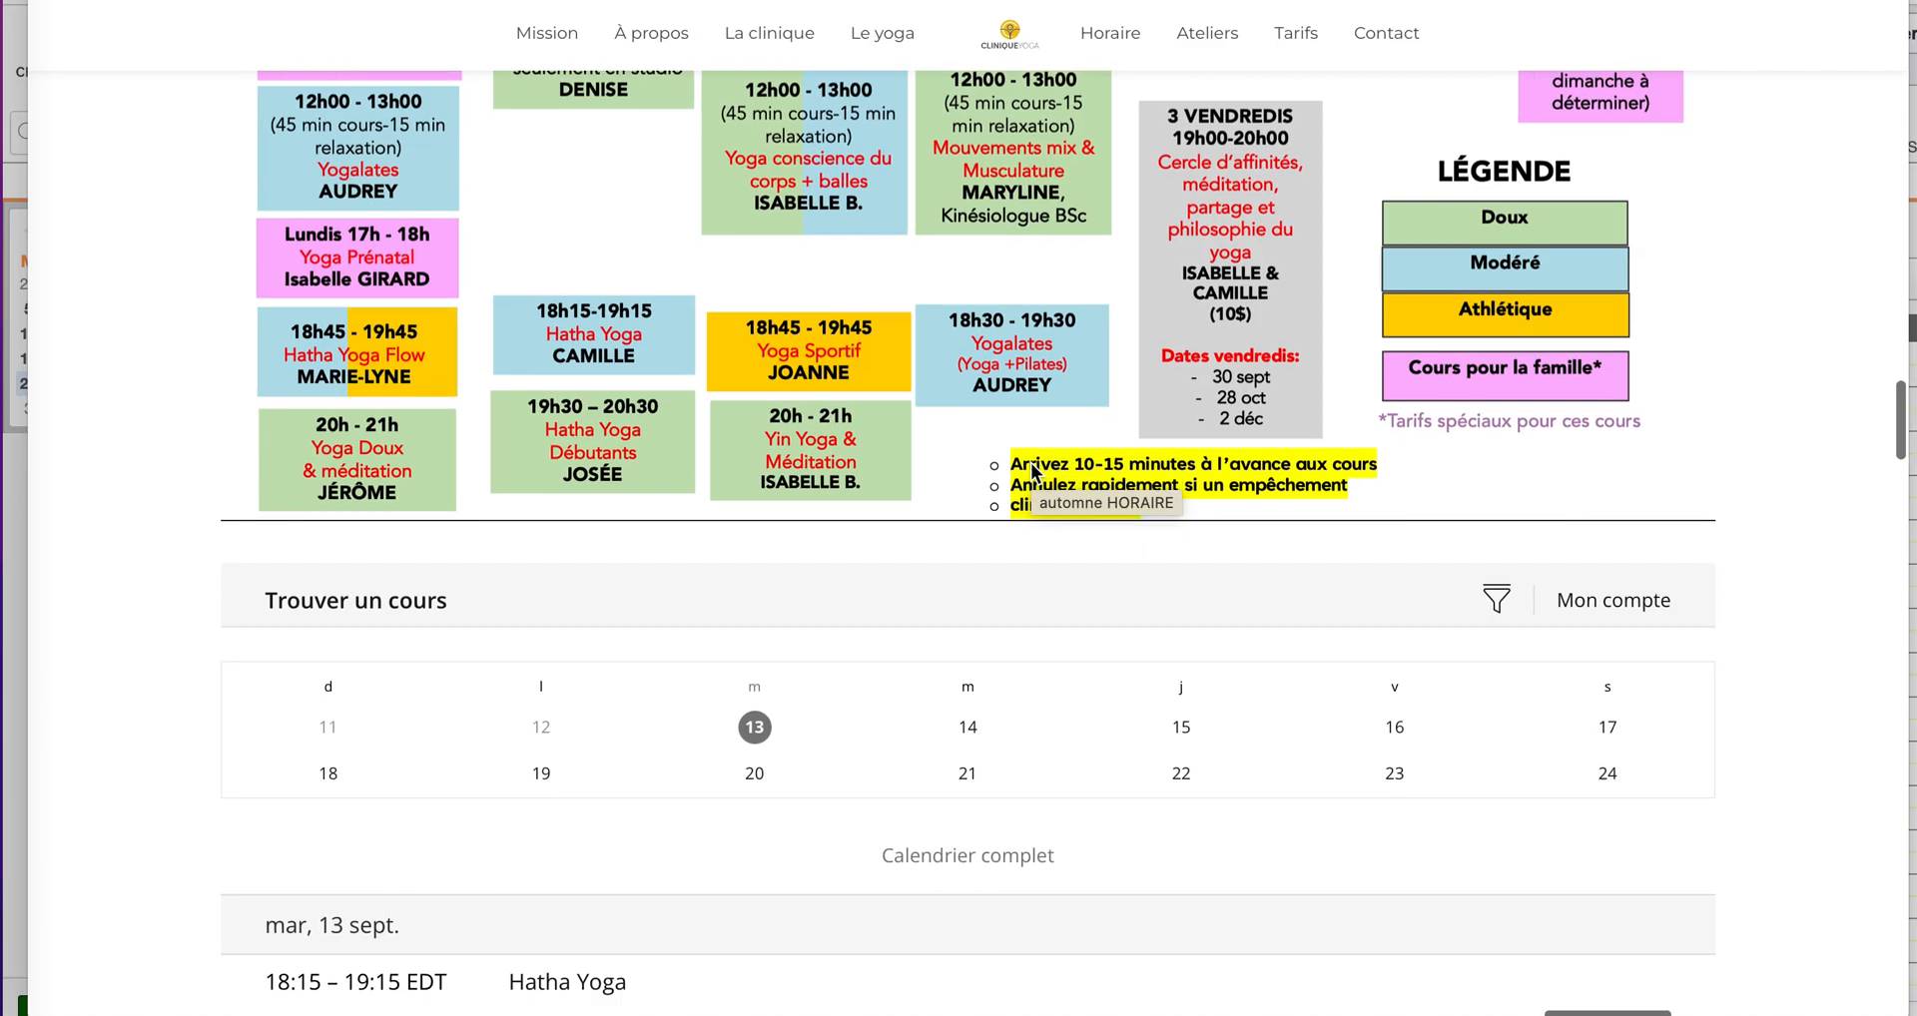
scroll(1031, 464, "down", 3)
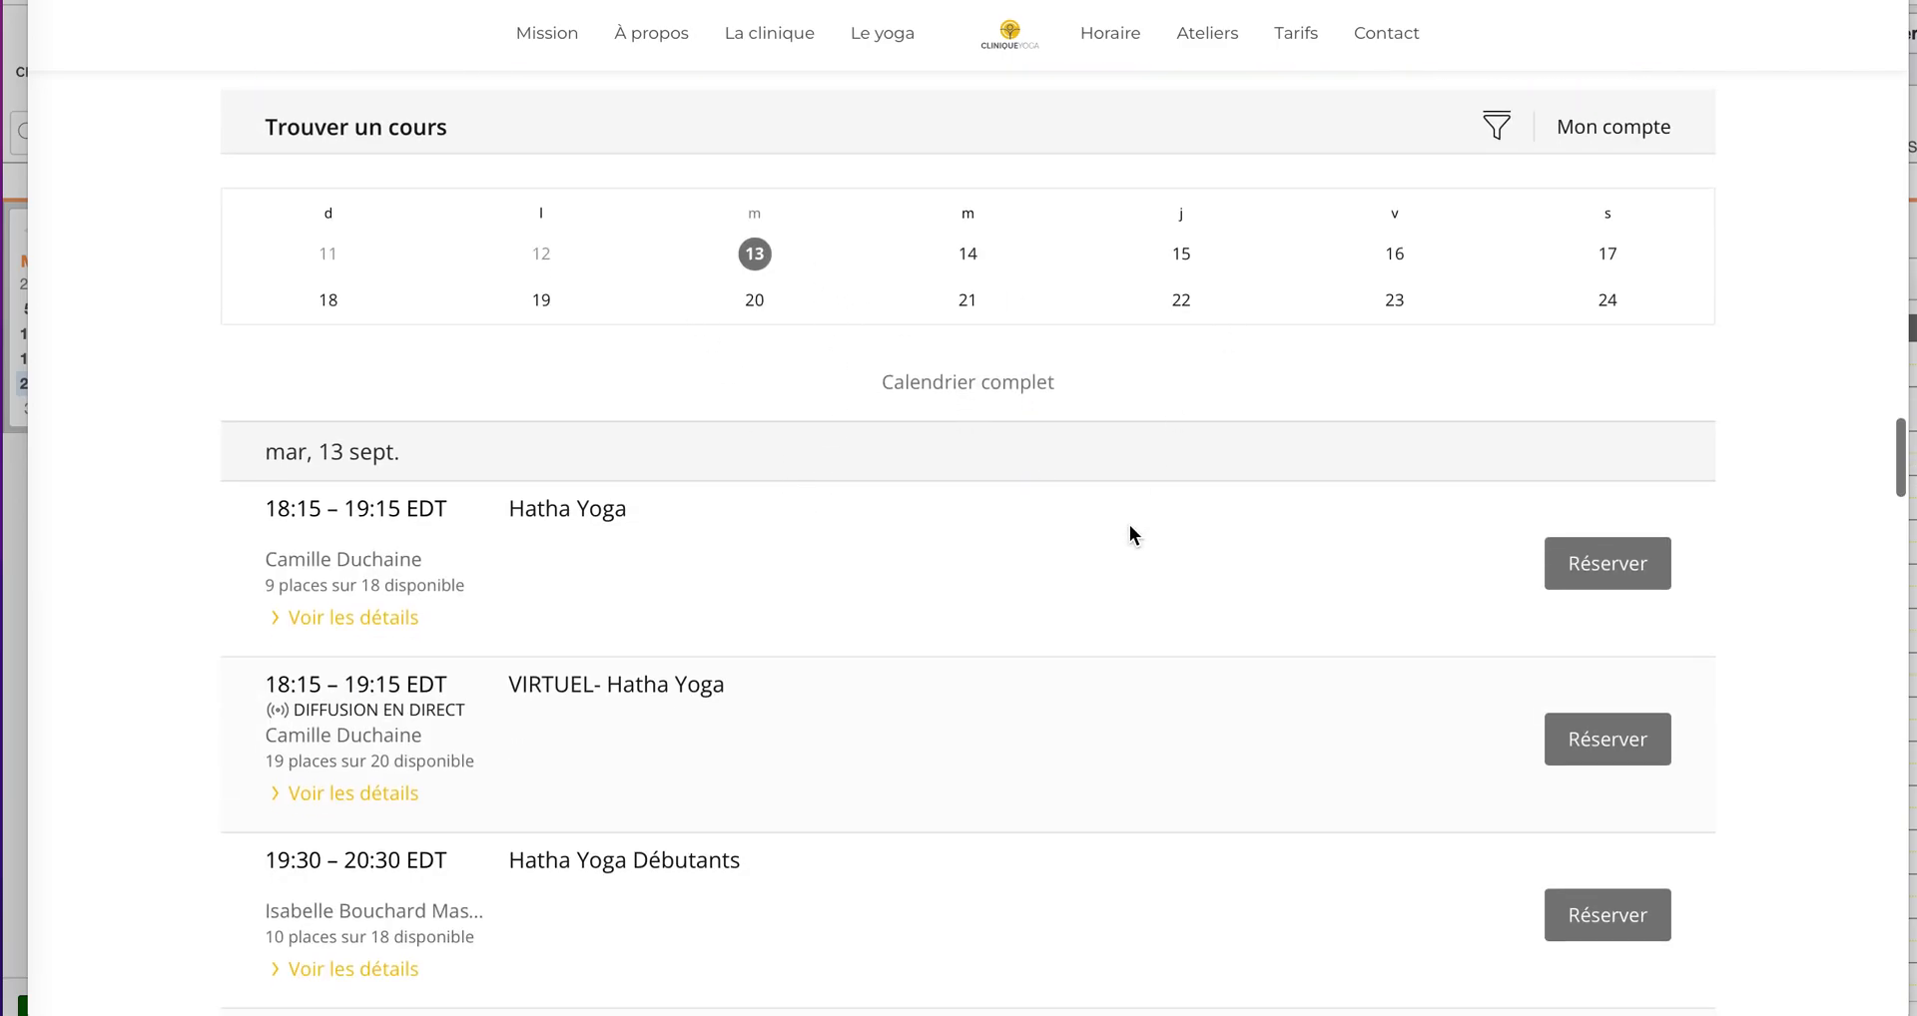
scroll(1129, 524, "down", 2)
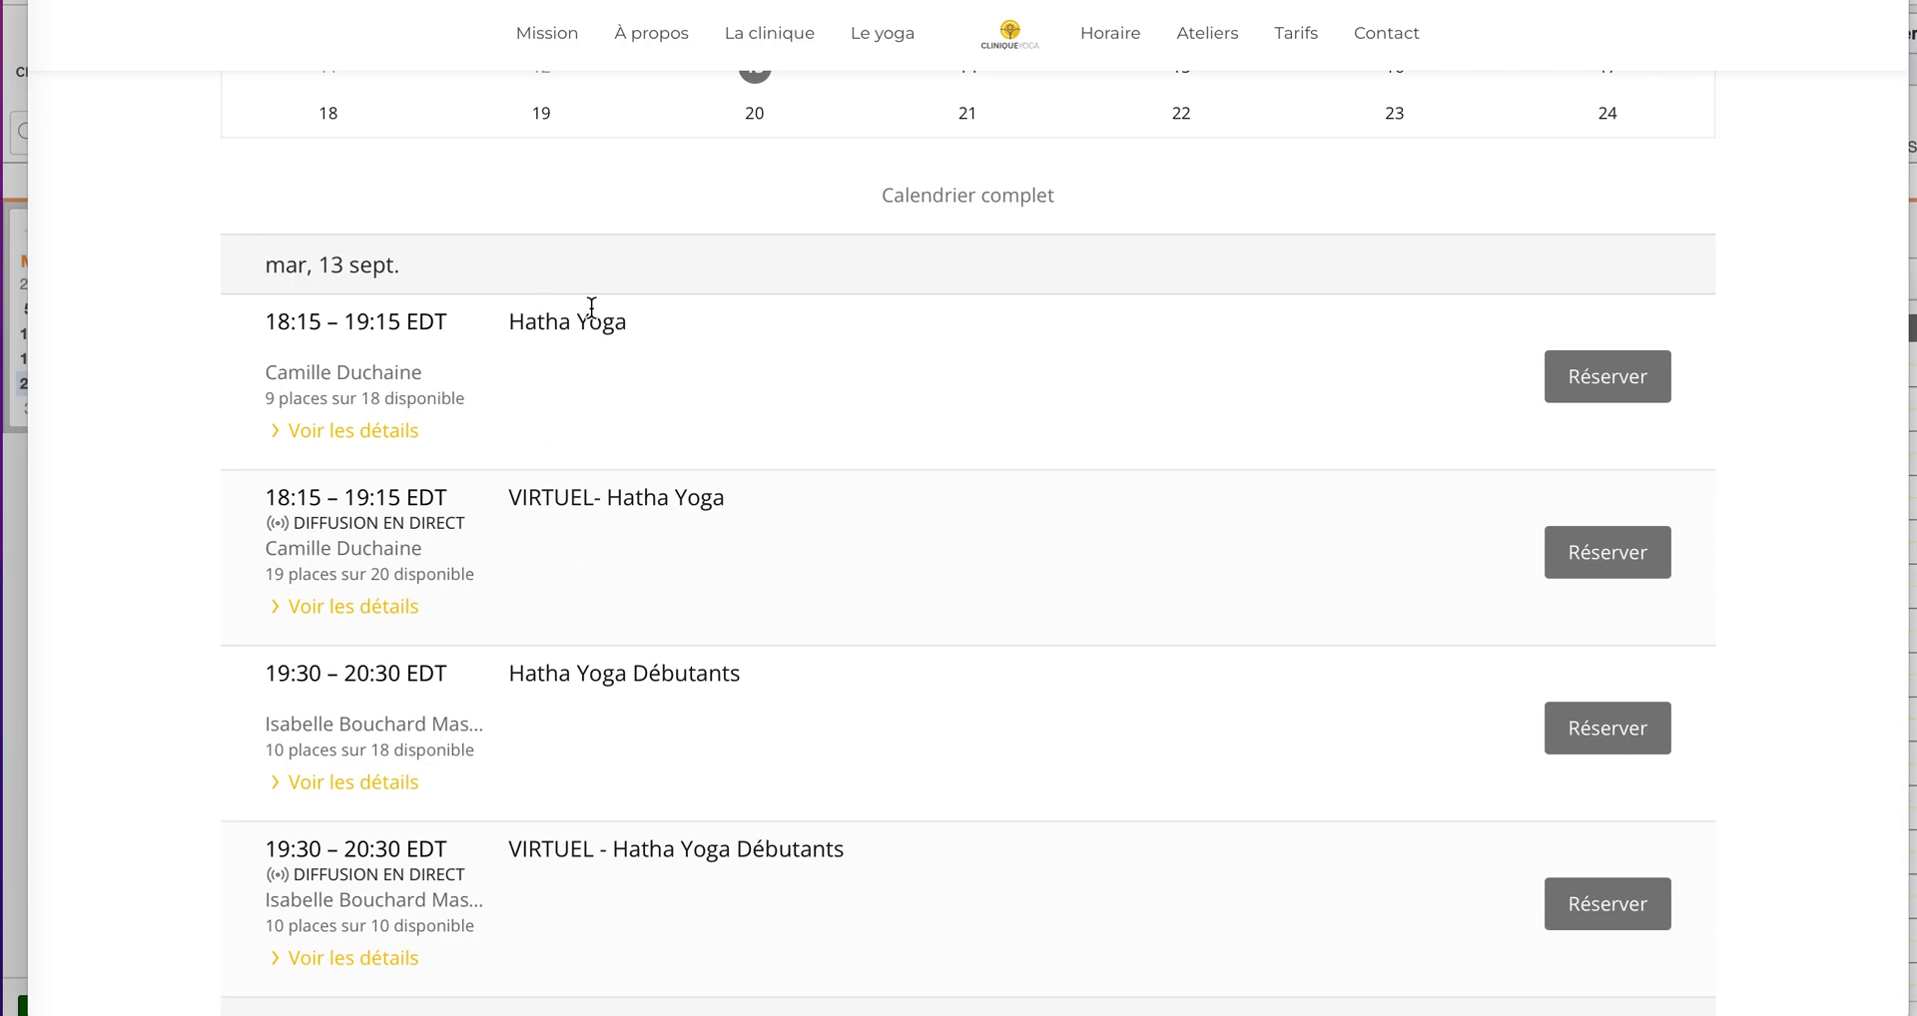
left_click(1613, 390)
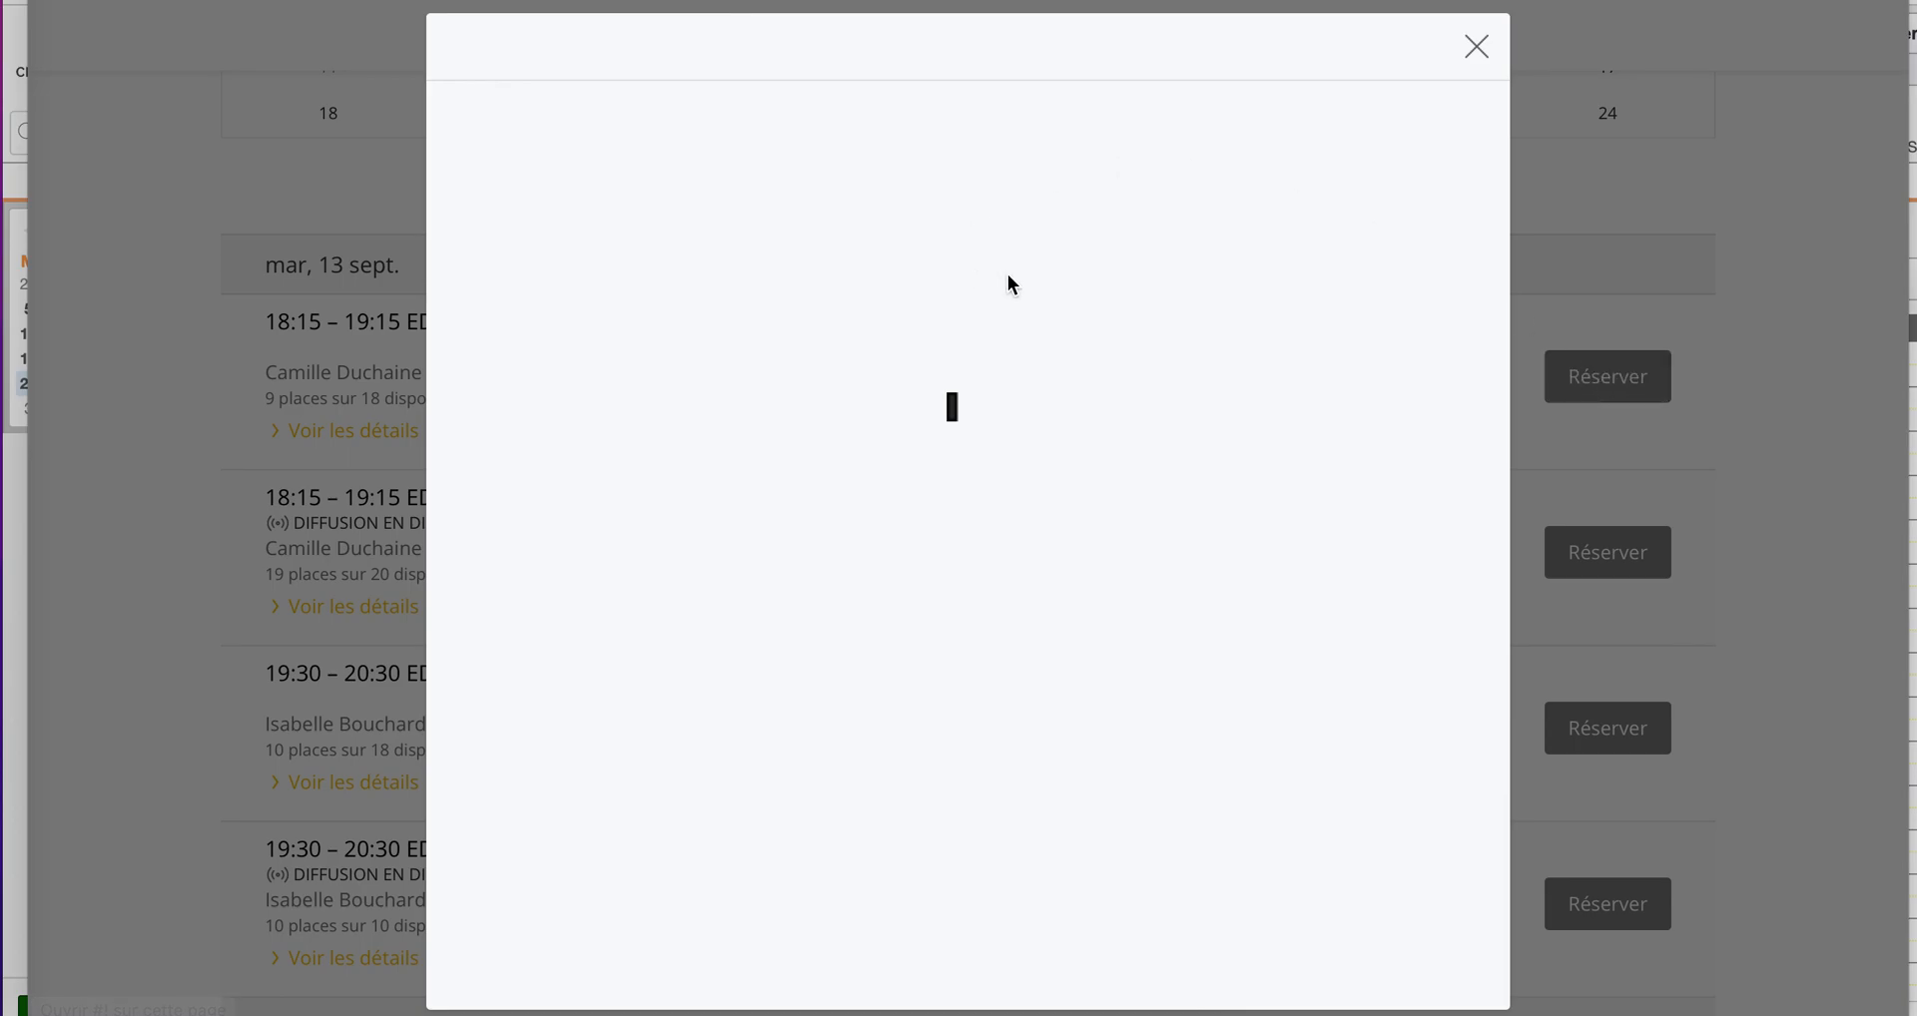
Step: Continue to the sign-in dialog, dismiss saved-login suggestions, and close it without logging in
left_click(967, 623)
left_click(872, 513)
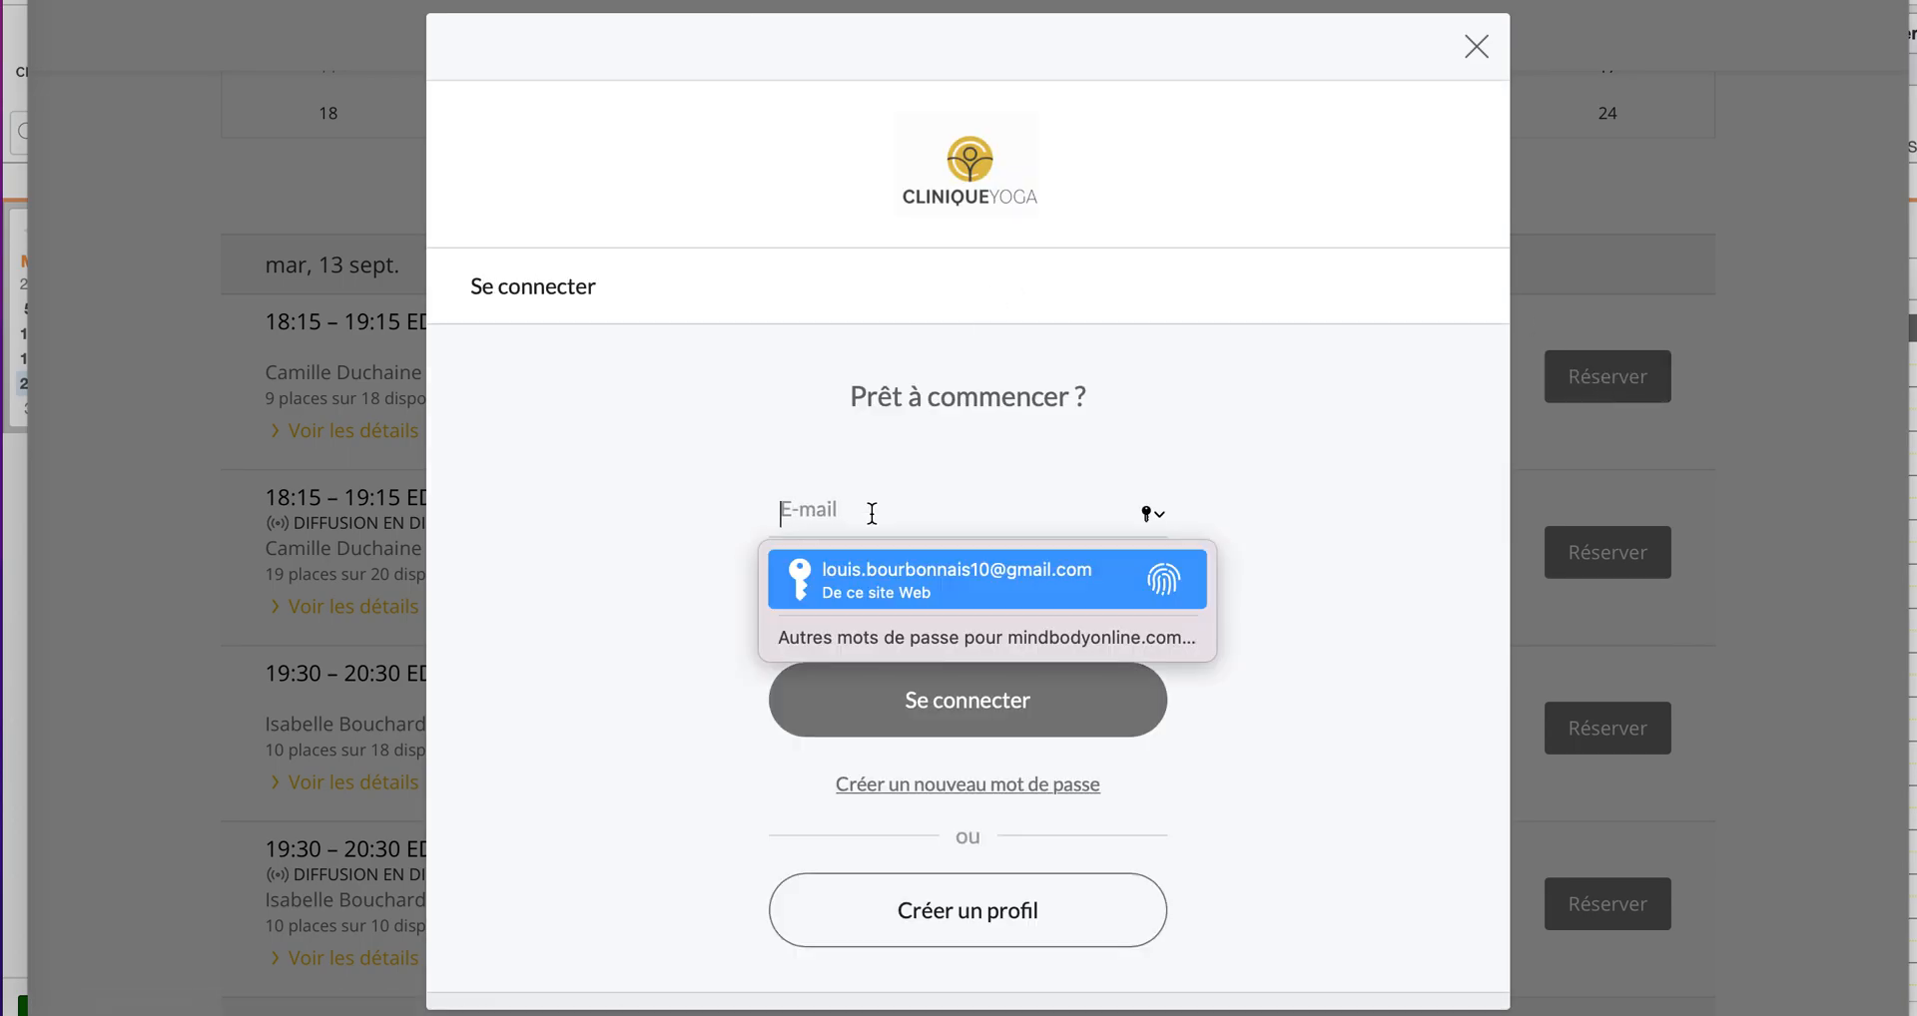
left_click(1254, 479)
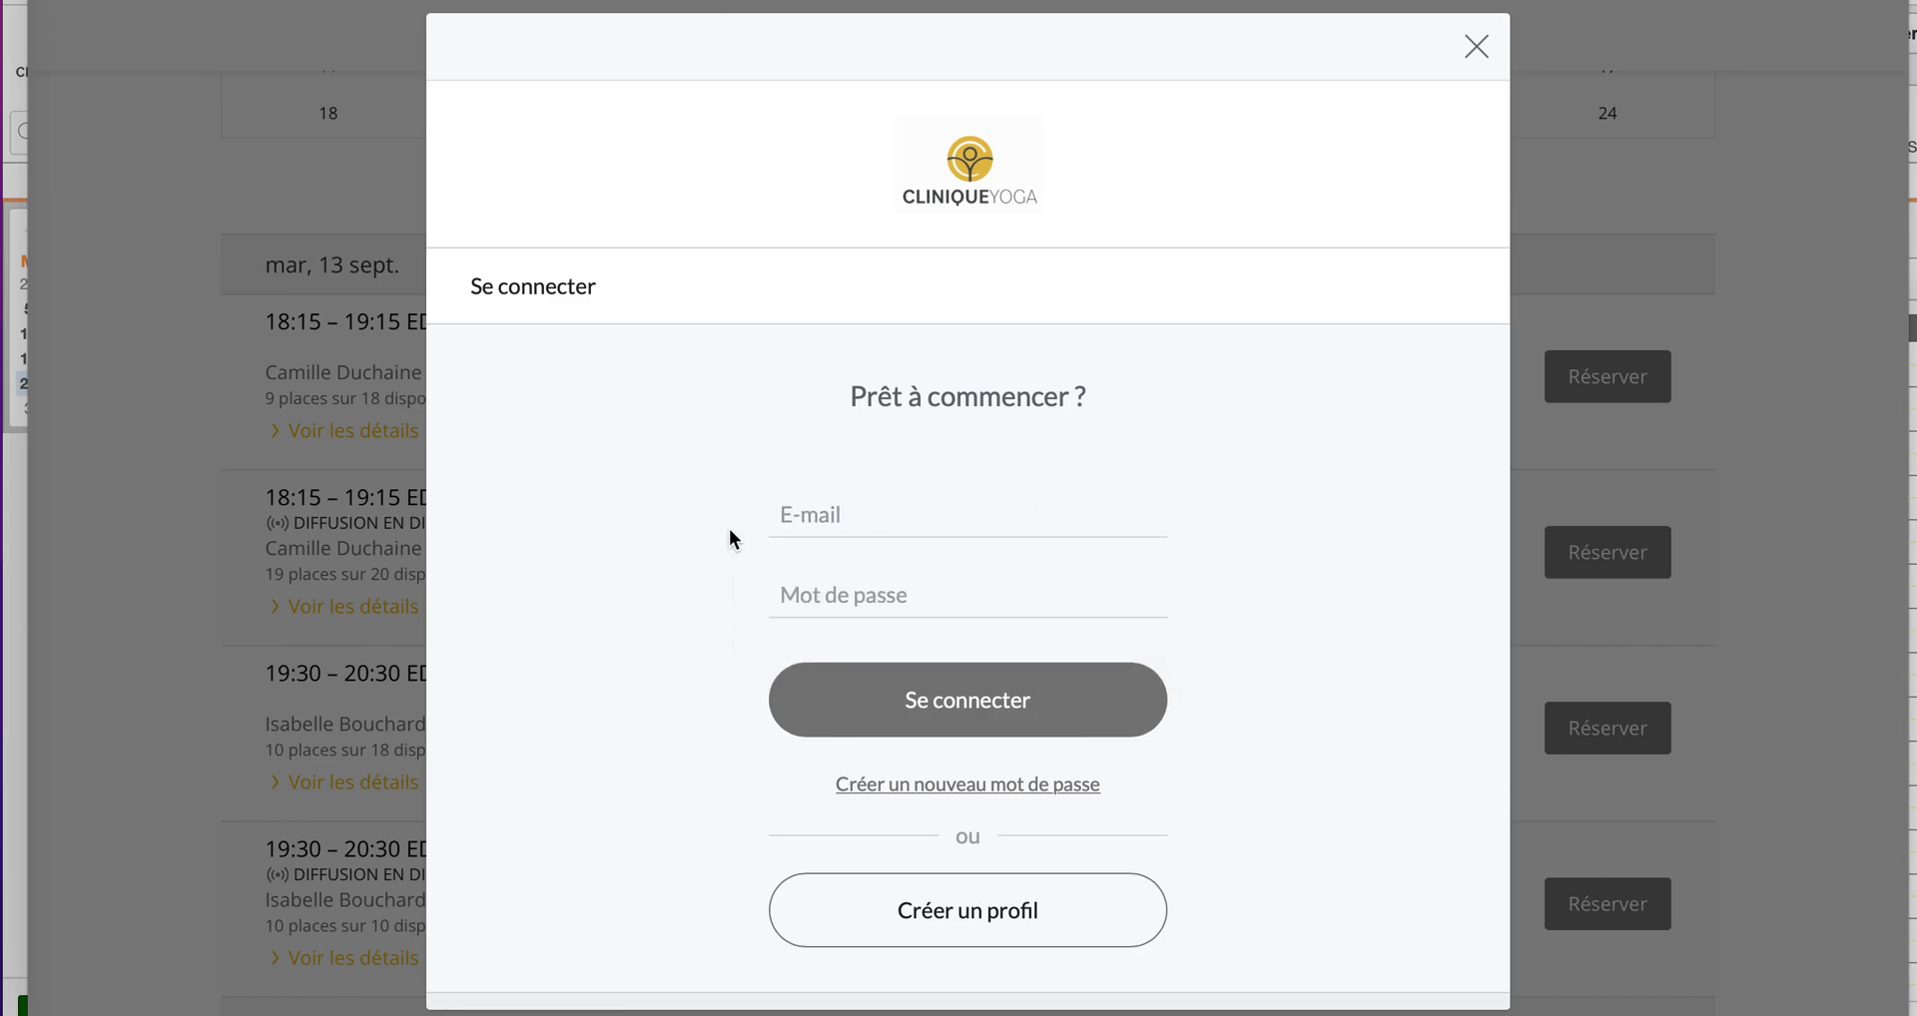
left_click(813, 601)
left_click(1286, 599)
left_click(1477, 47)
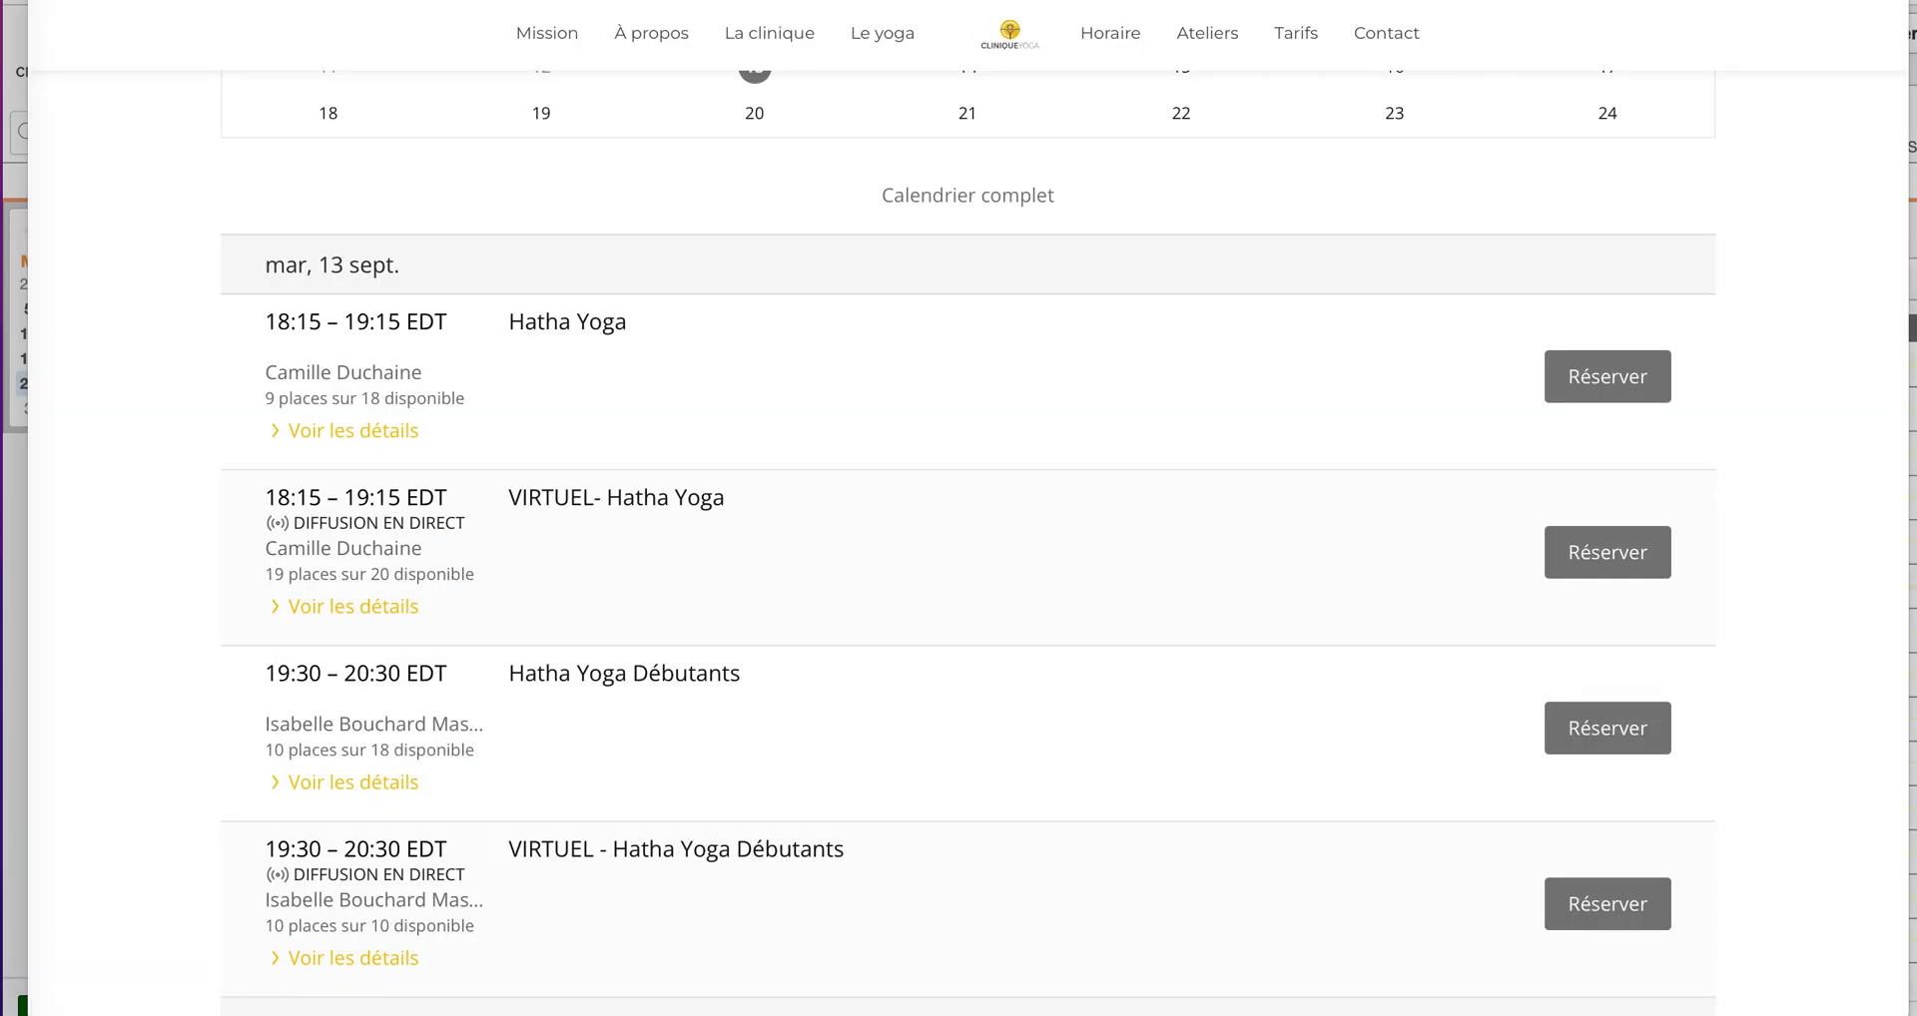
Step: Abandon a new address entry of 'c' and scroll back to the Mission band
key("super+l")
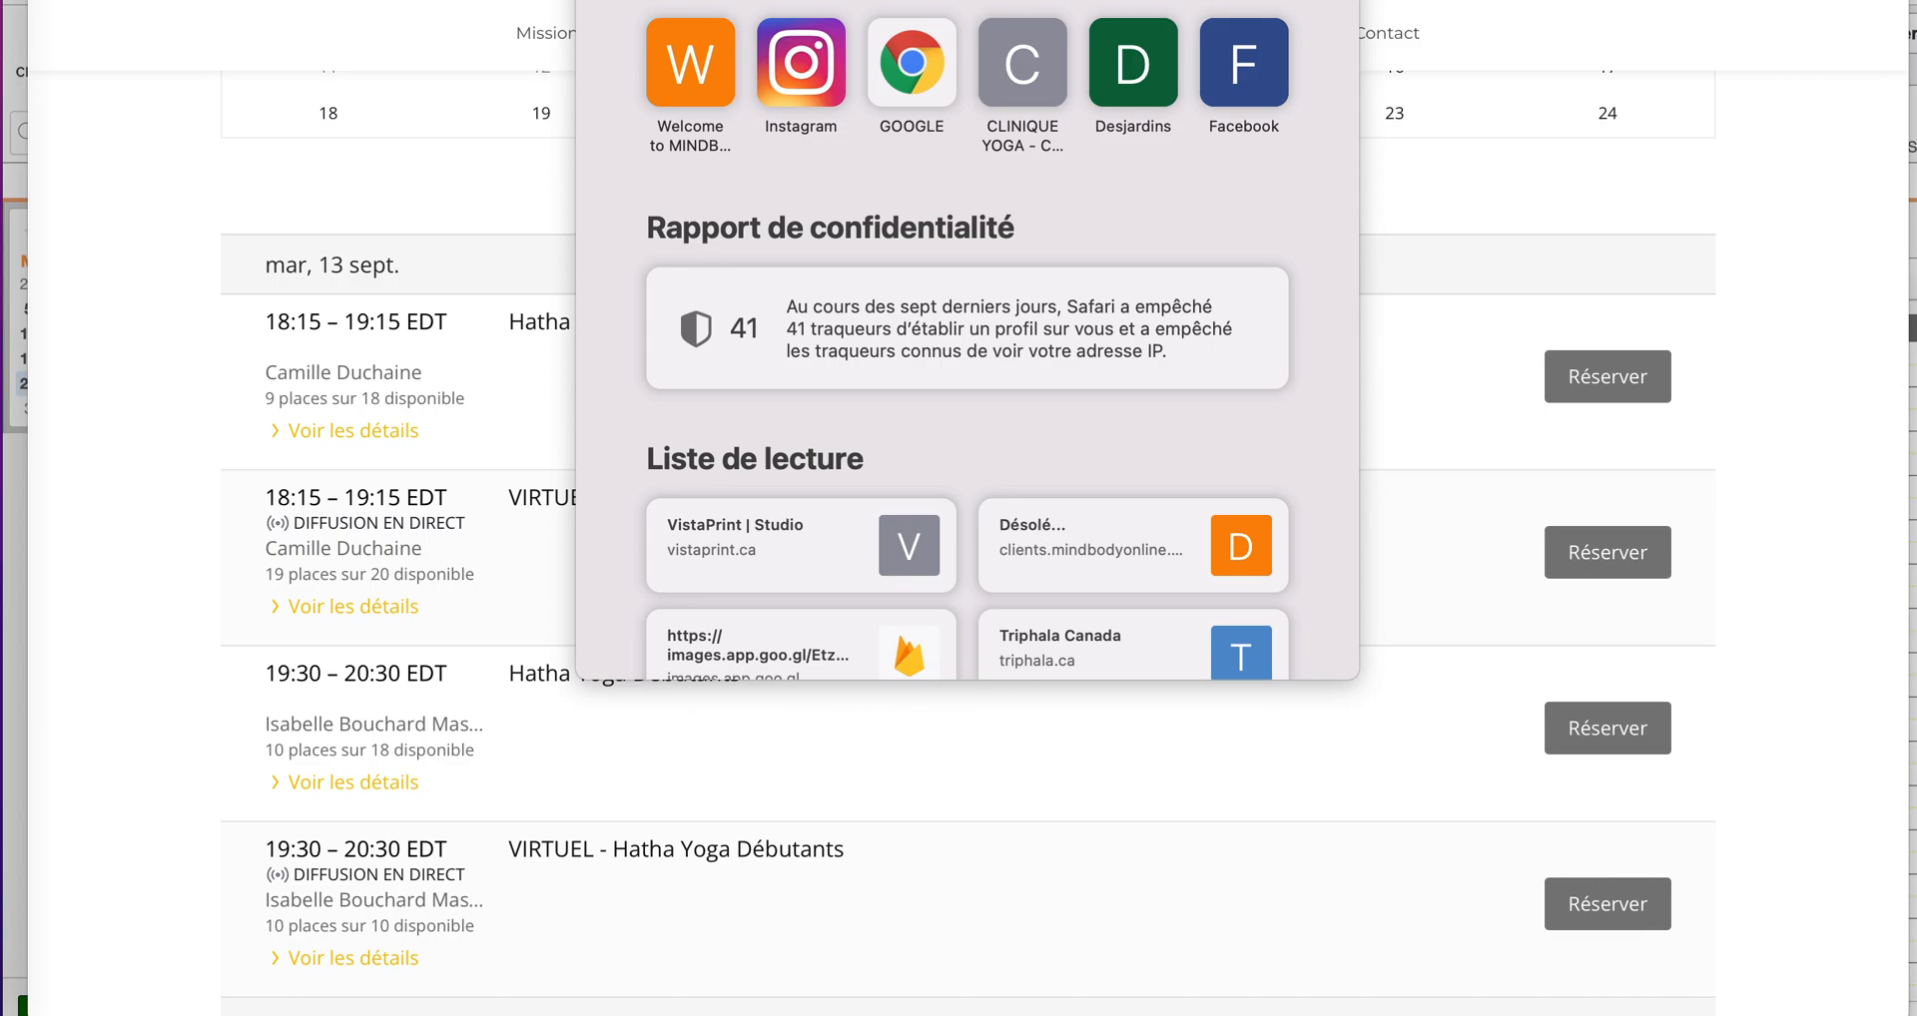
type("c")
scroll(1430, 236, "up", 20)
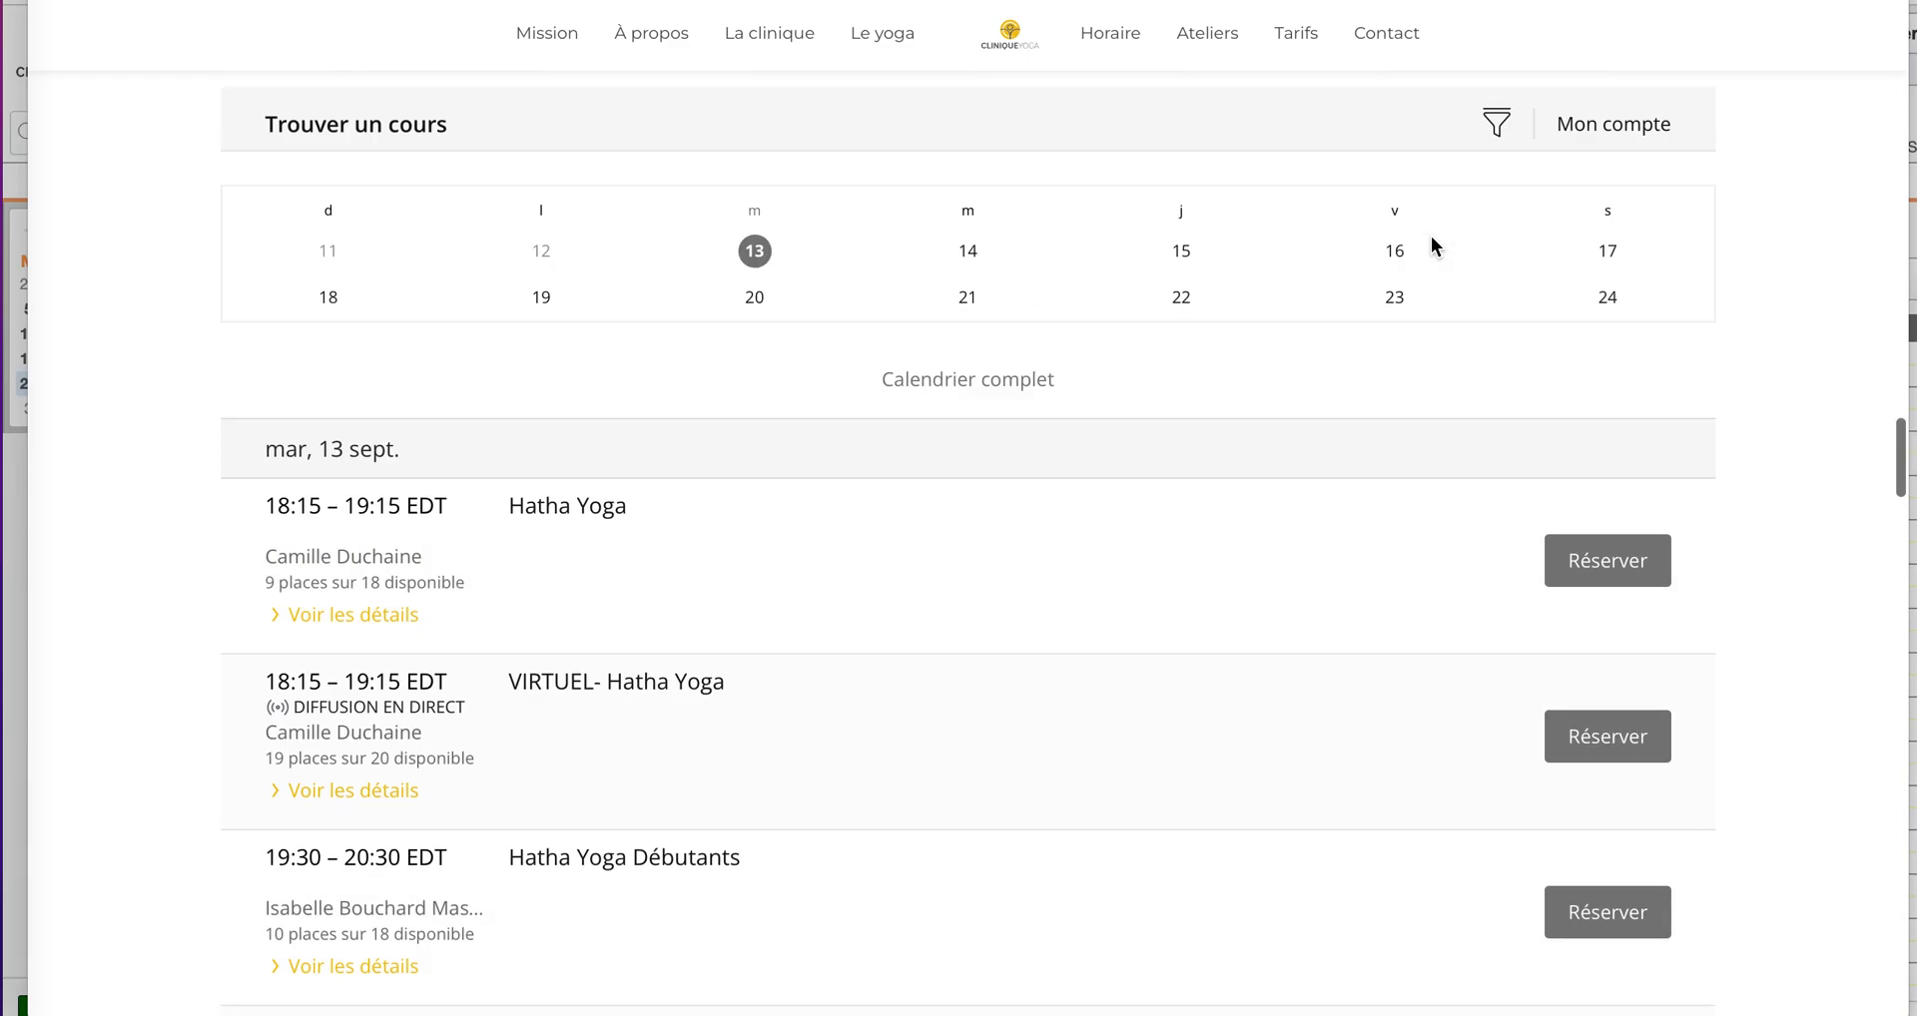
scroll(1430, 236, "down", 6)
scroll(1430, 235, "down", 2)
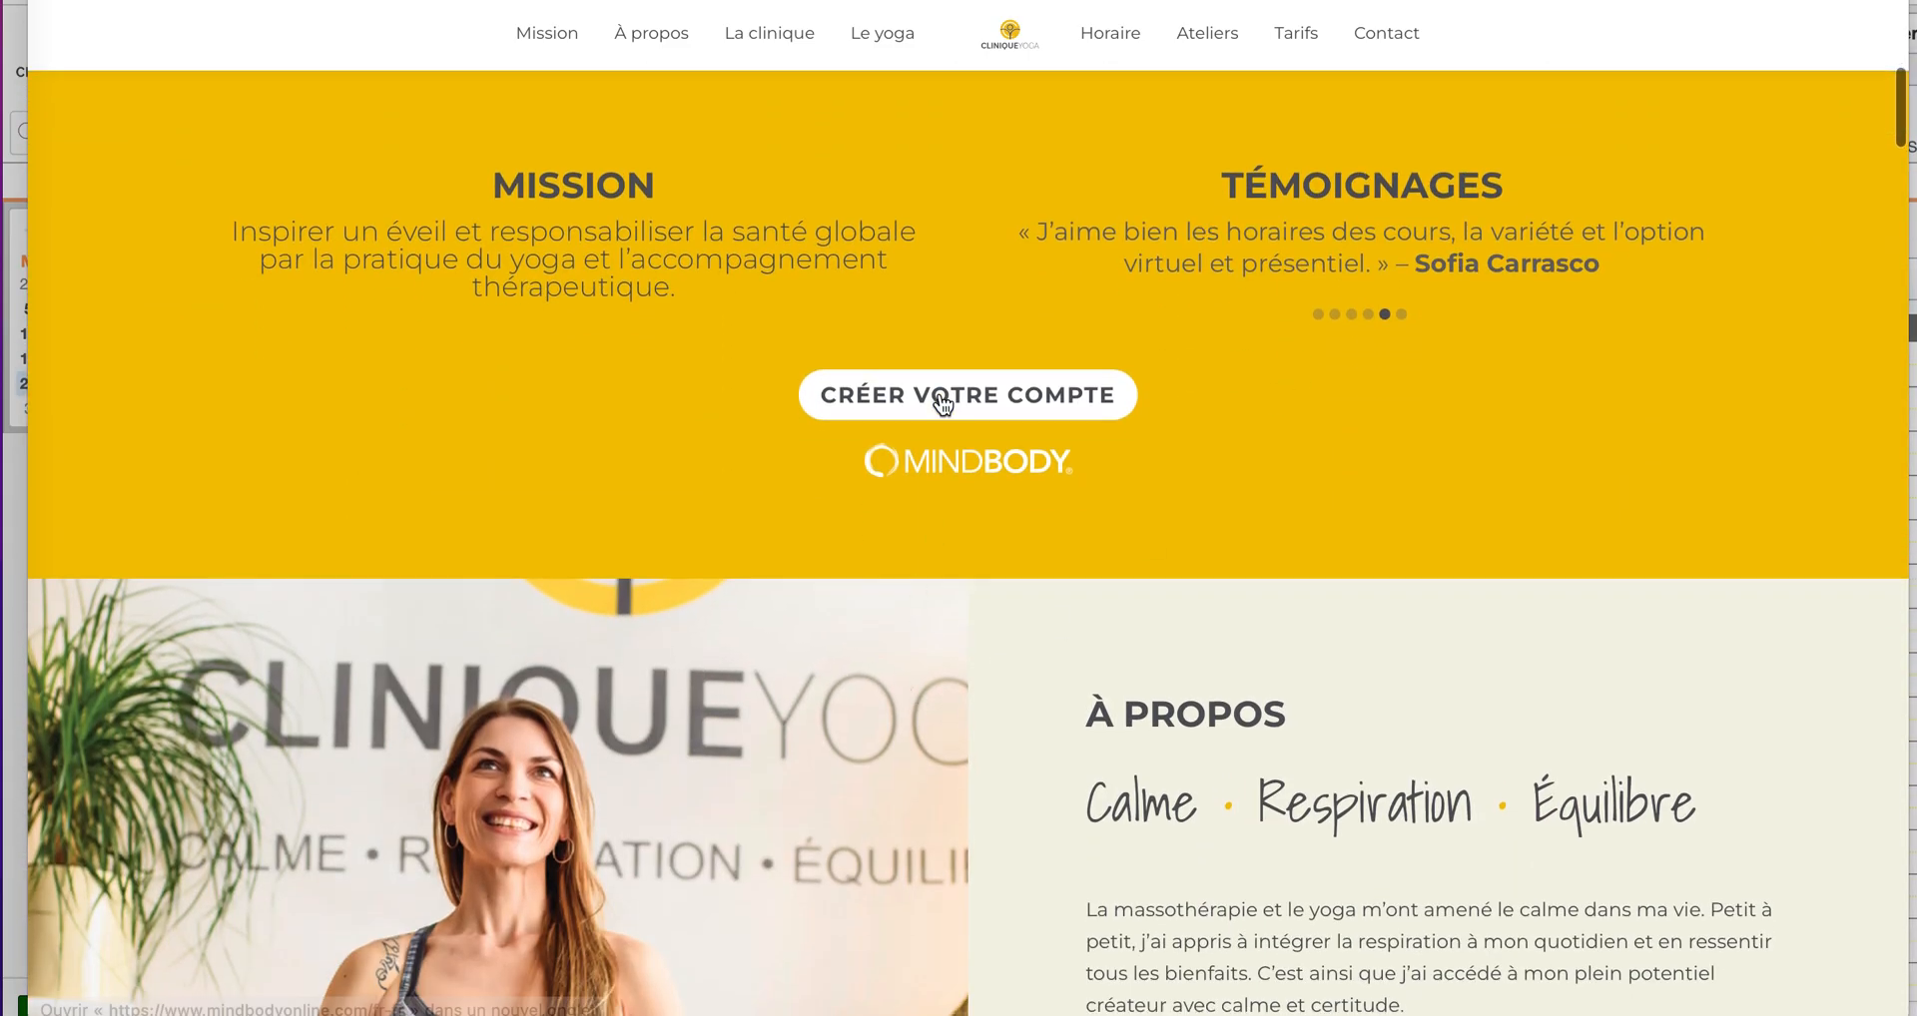
Step: Go through Mindbody's staff login area, allow location, and open the Clinique Yoga studio
left_click(944, 397)
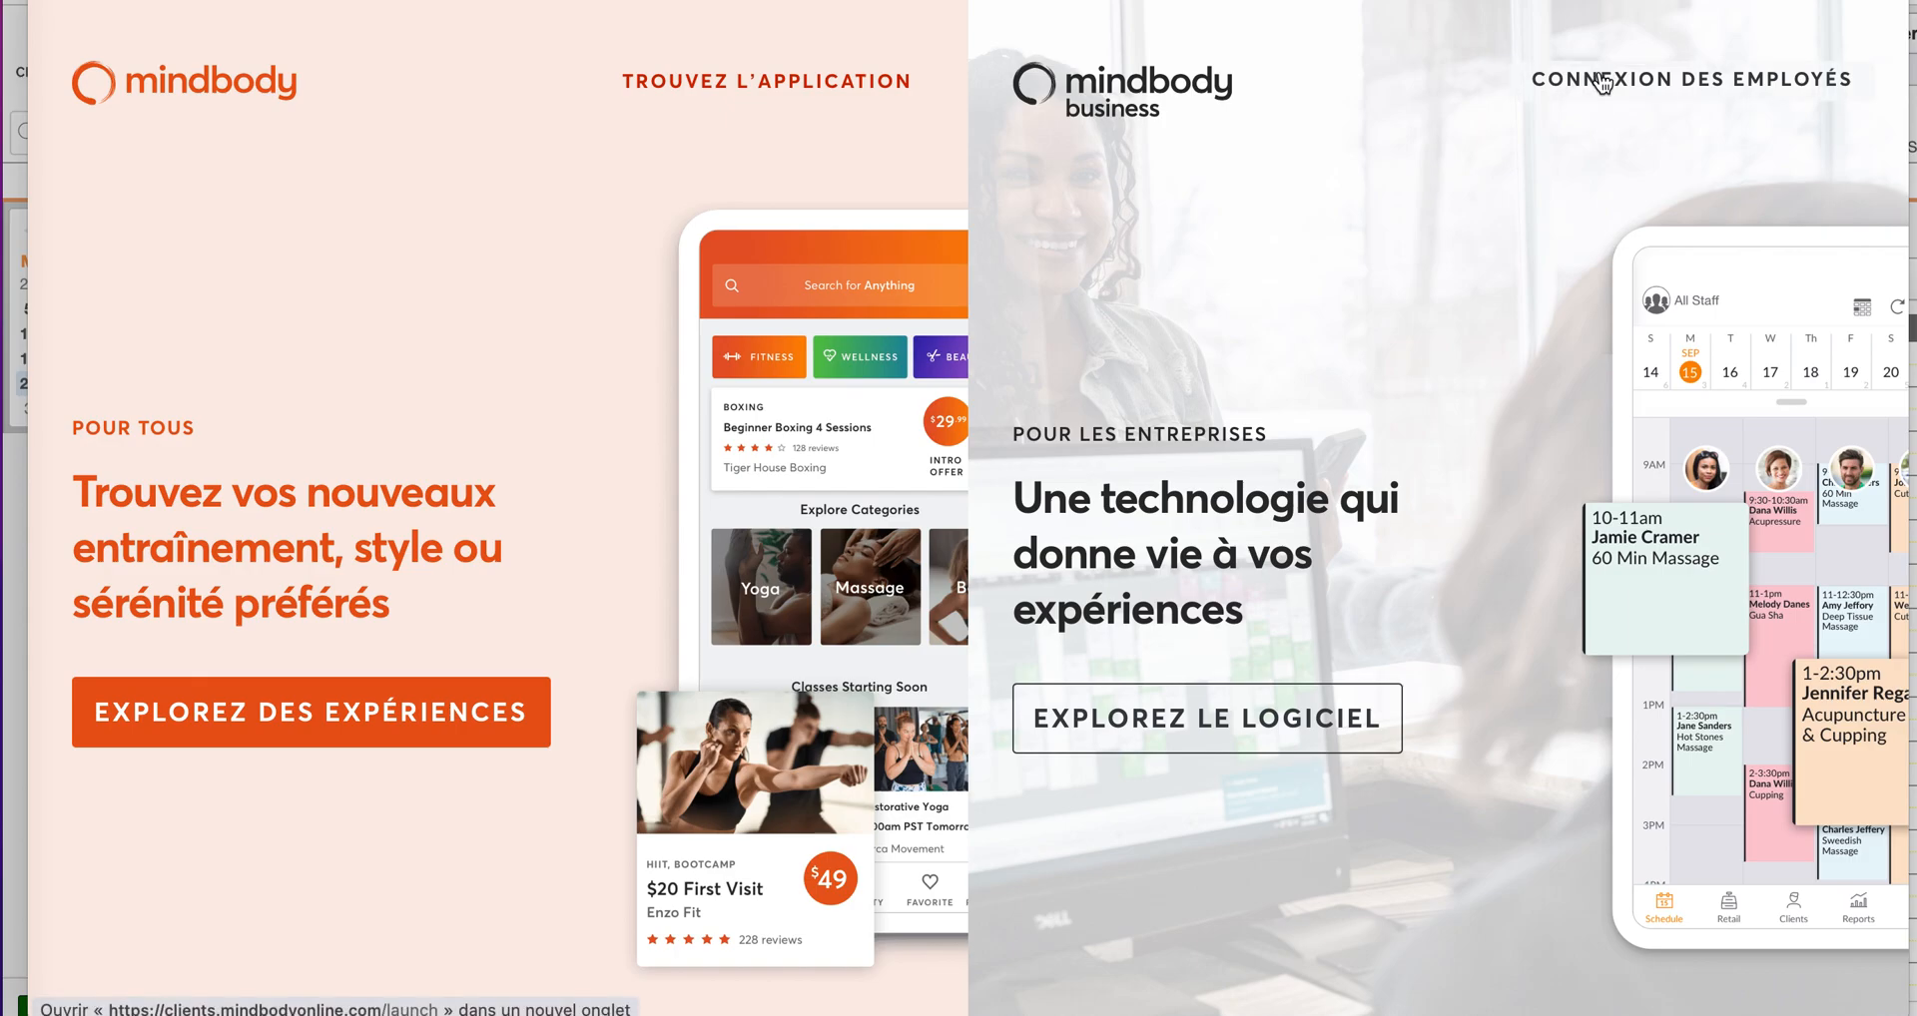
left_click(1603, 82)
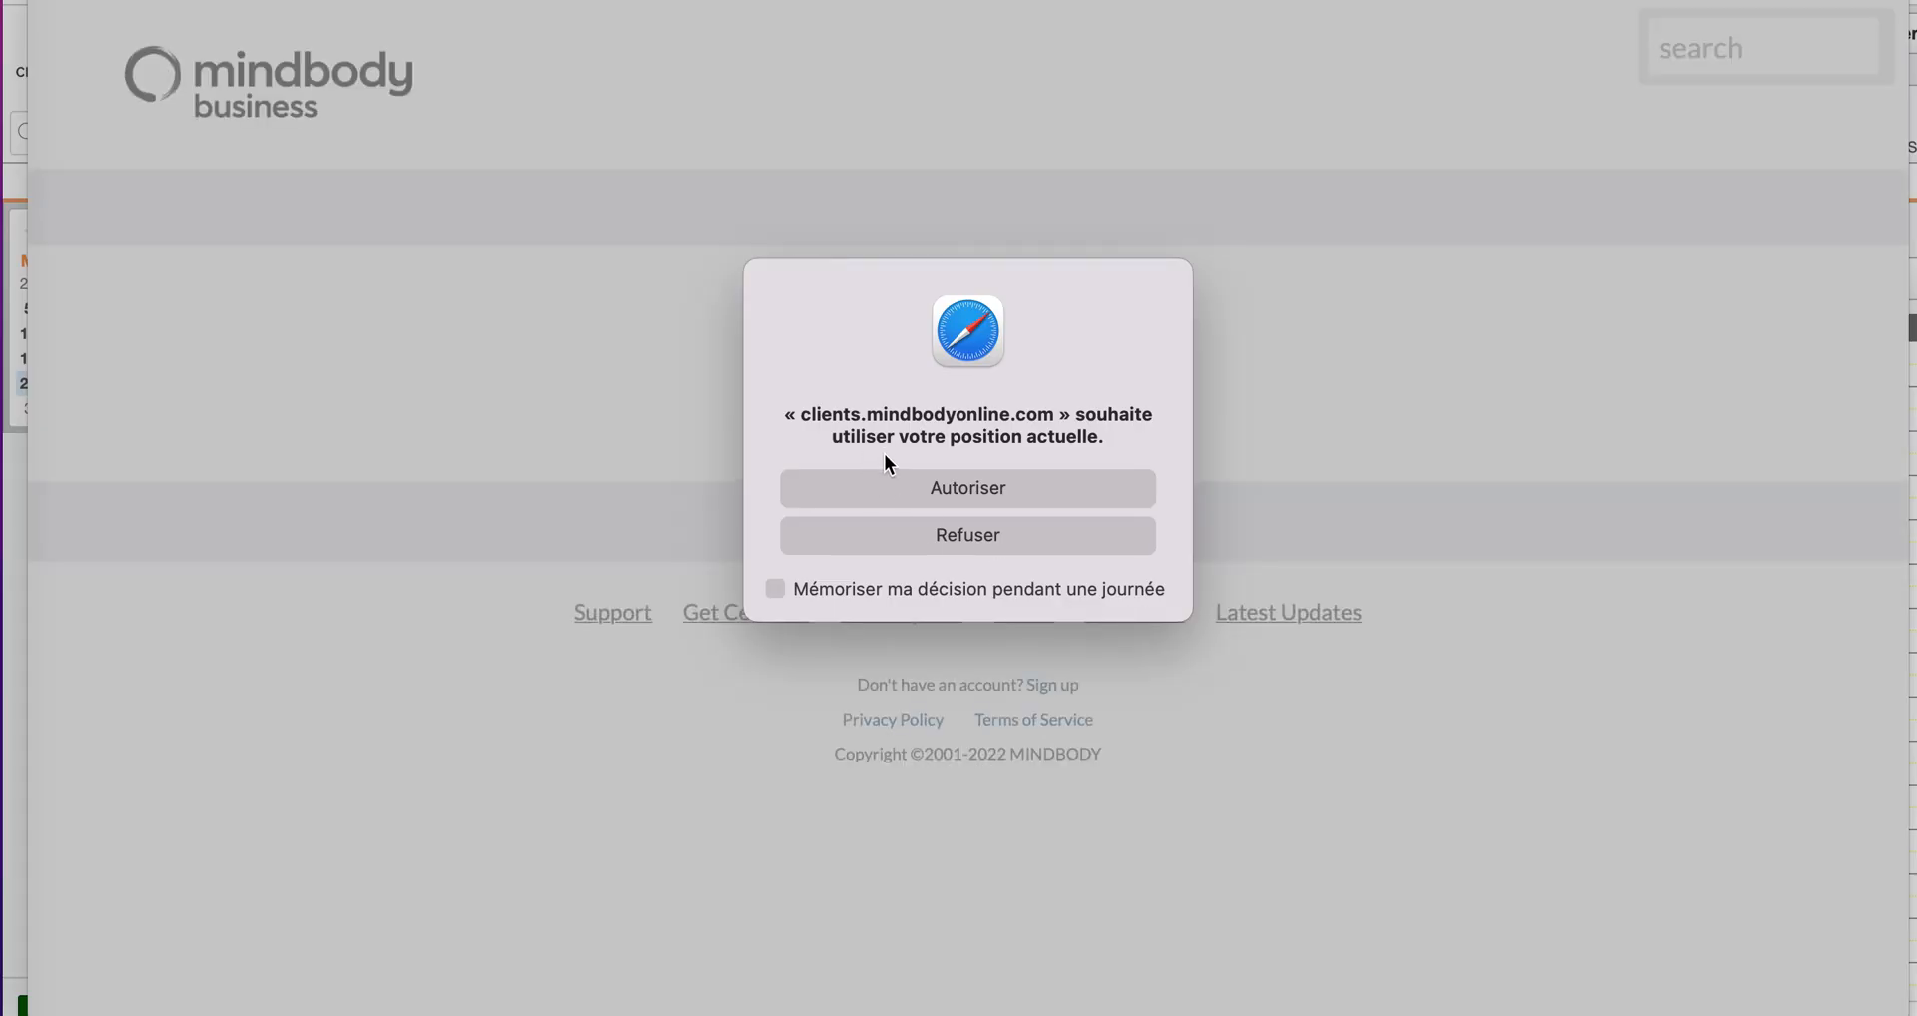
left_click(894, 481)
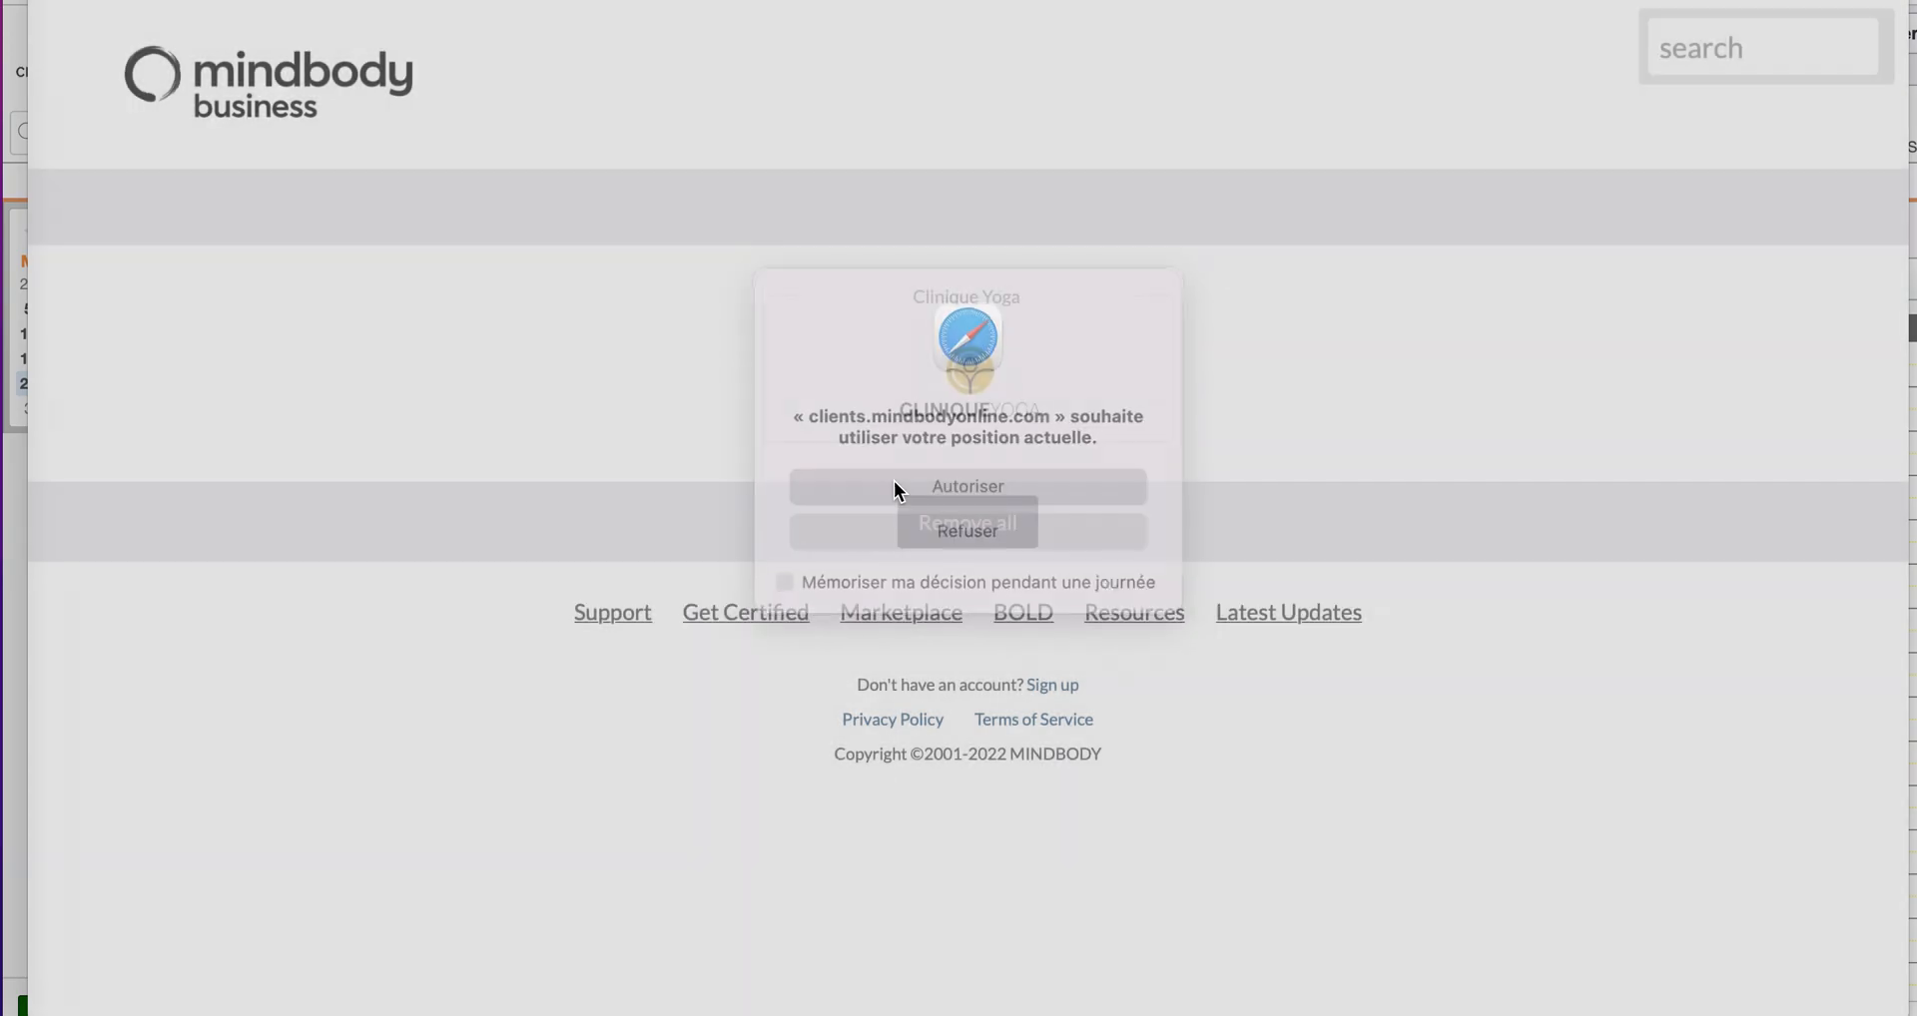
left_click(1702, 57)
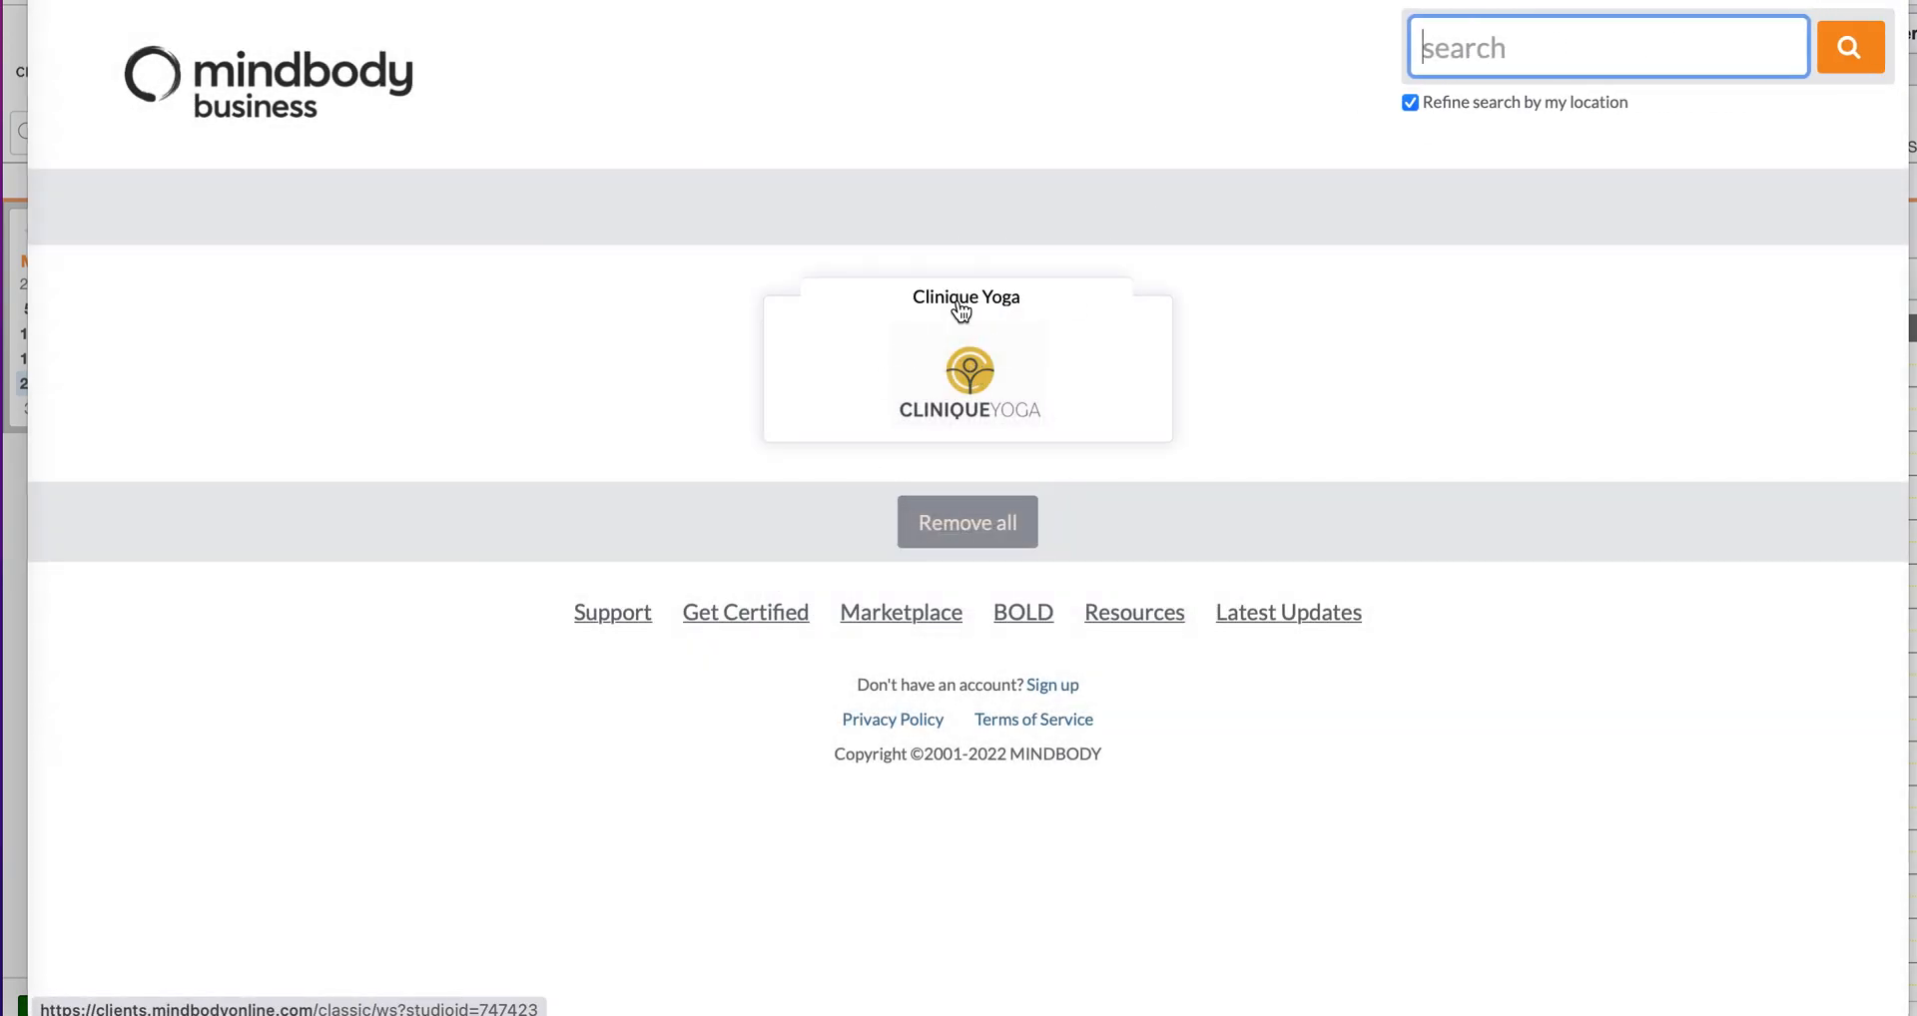
left_click(962, 390)
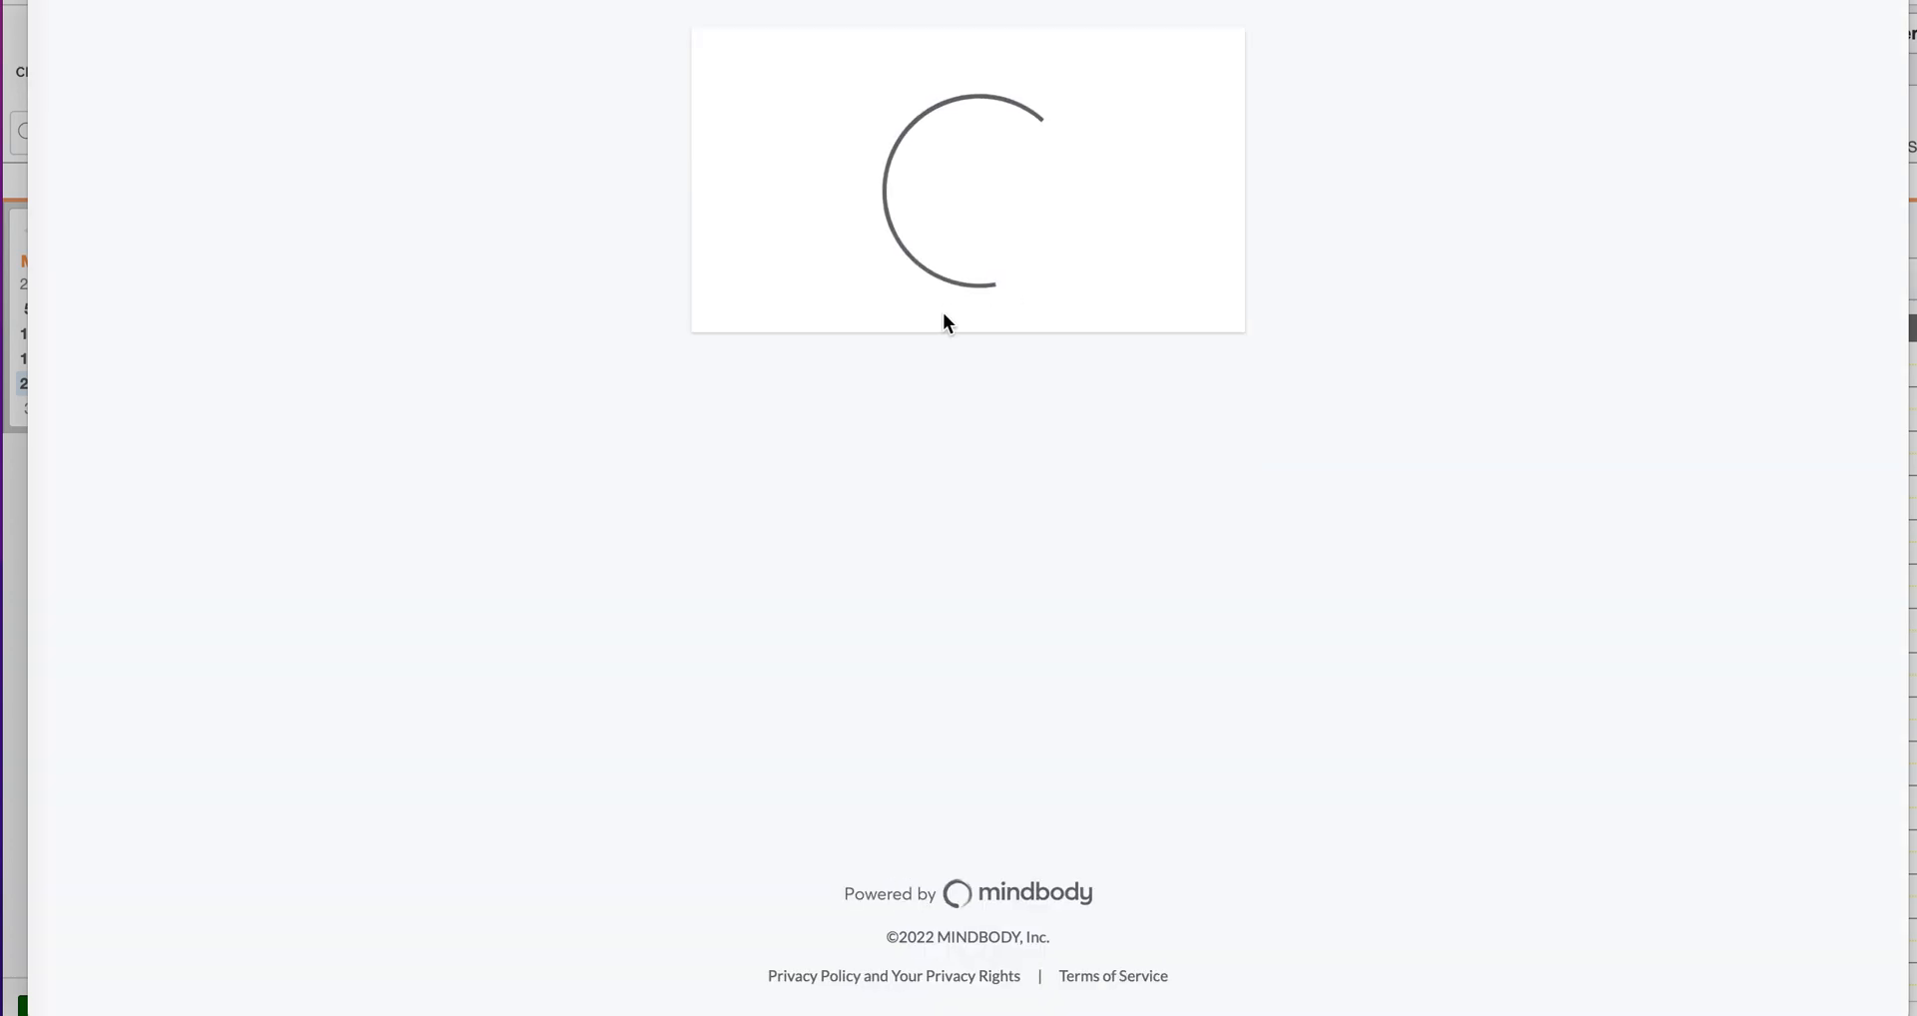
Step: Switch from the staff sign-in to the client booking sign-in page
left_click(1206, 701)
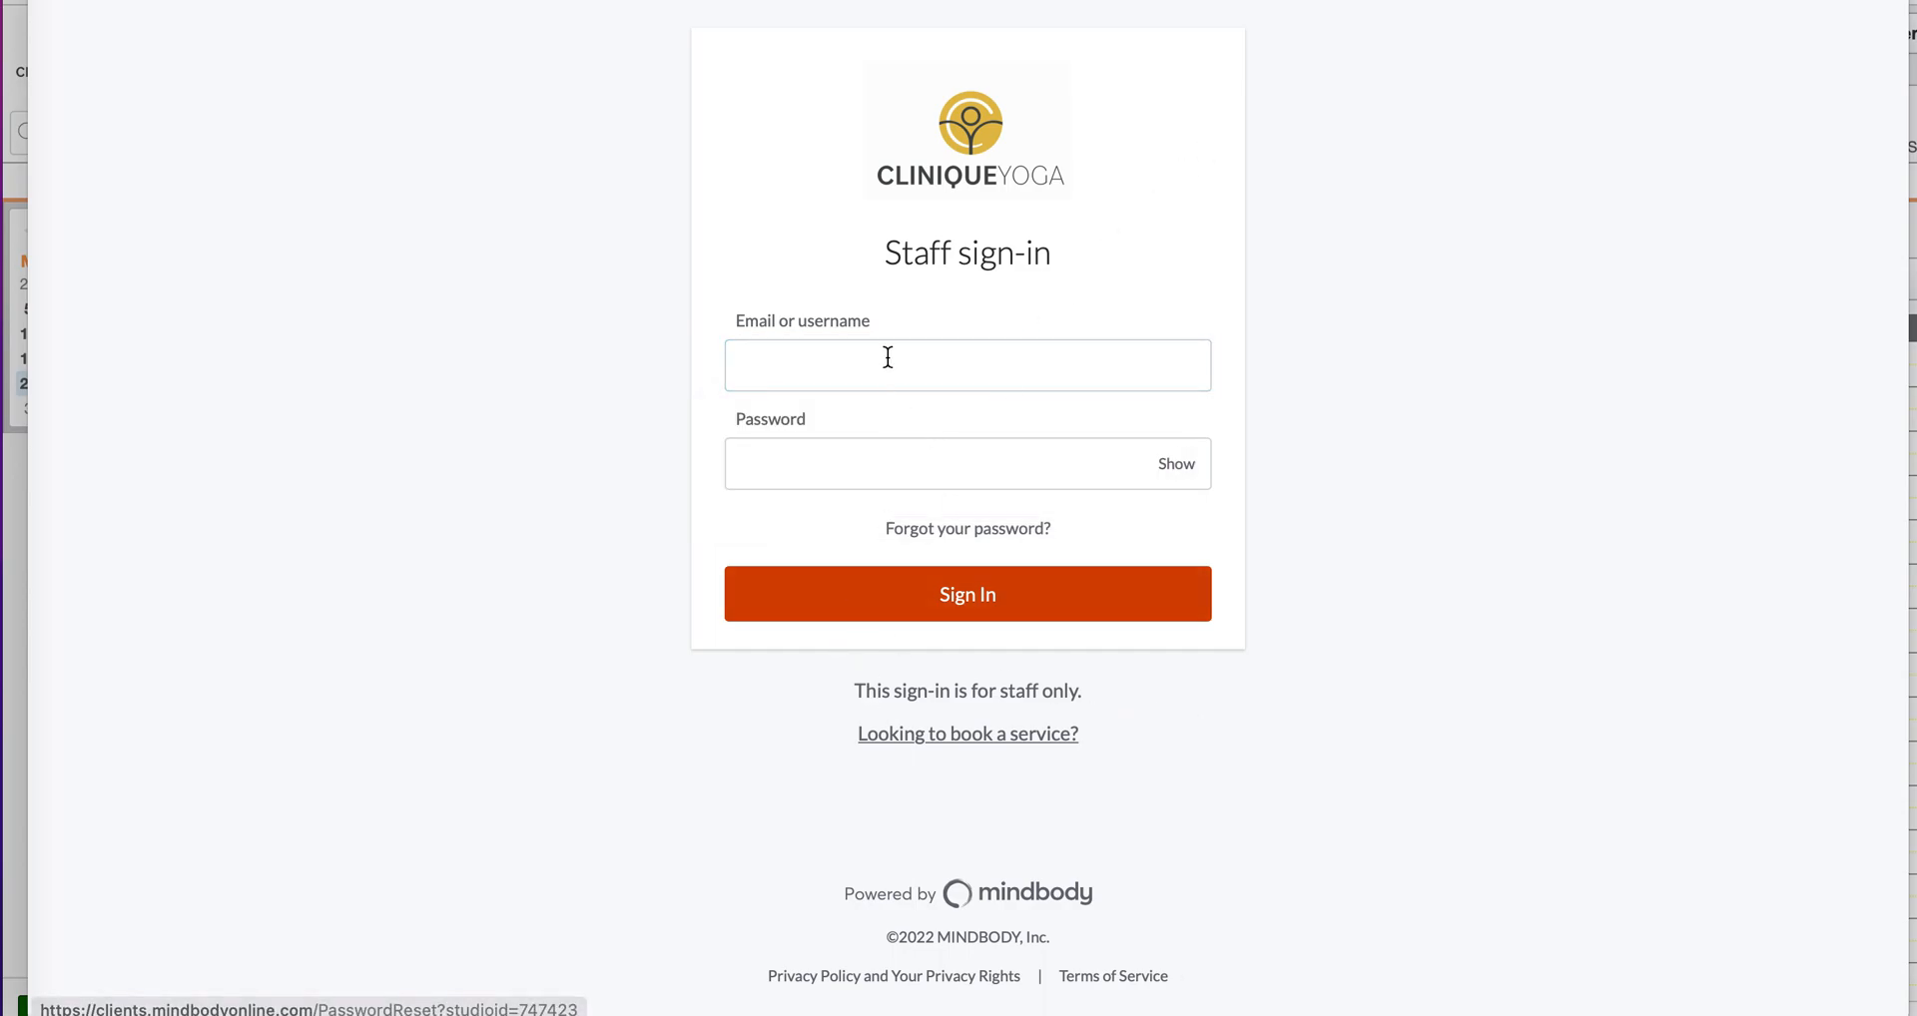
left_click(858, 370)
left_click(1460, 541)
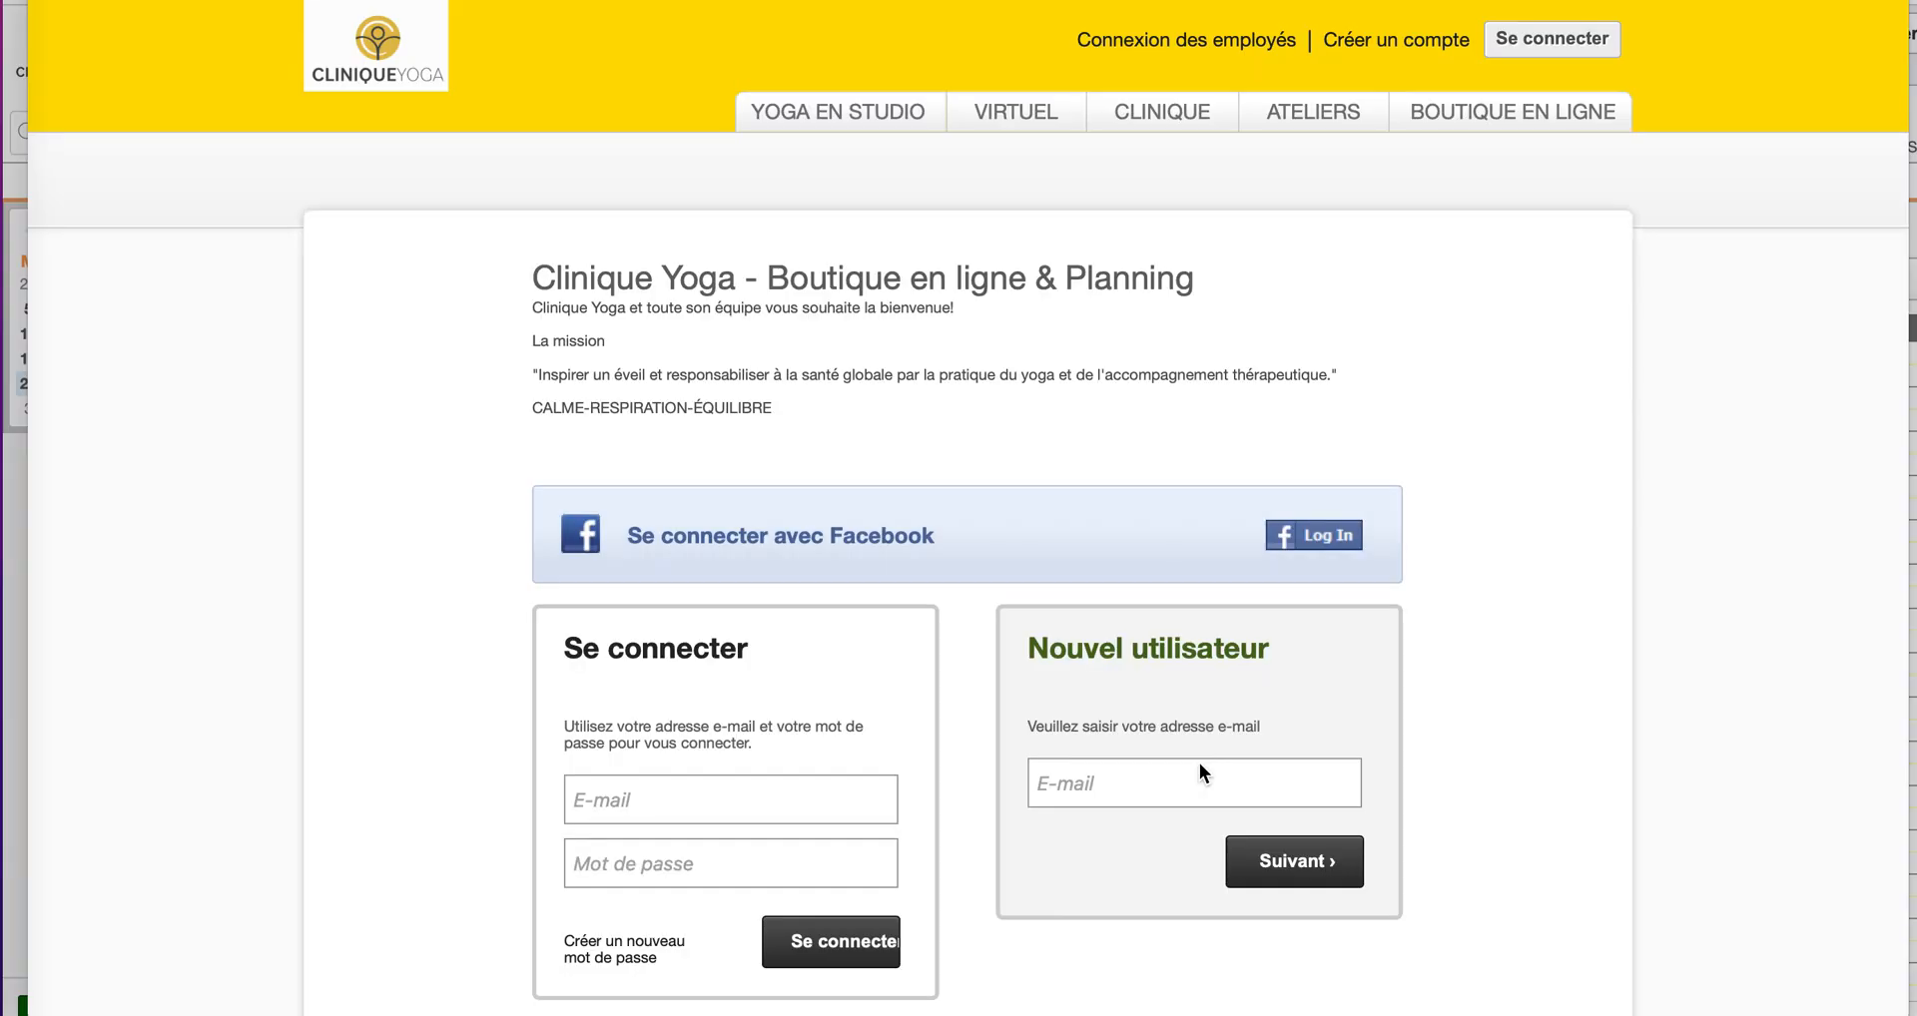
left_click(1520, 535)
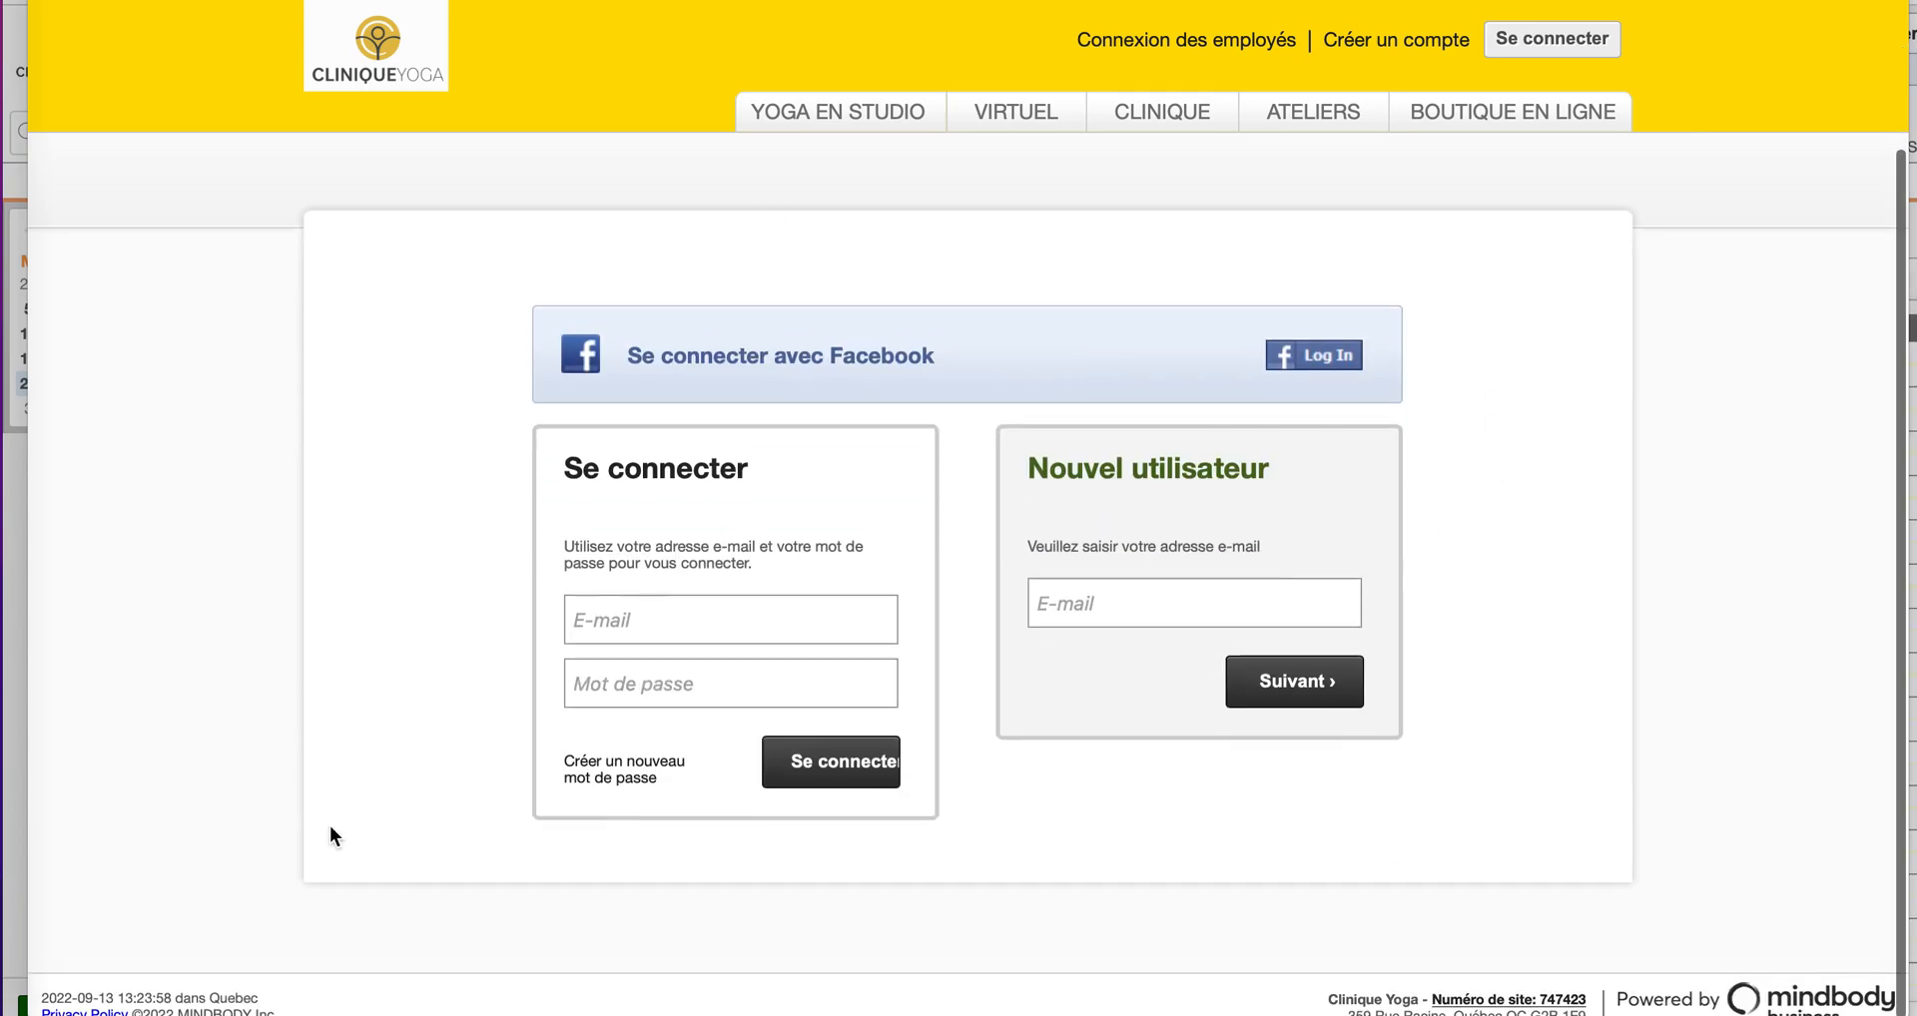
left_click(645, 625)
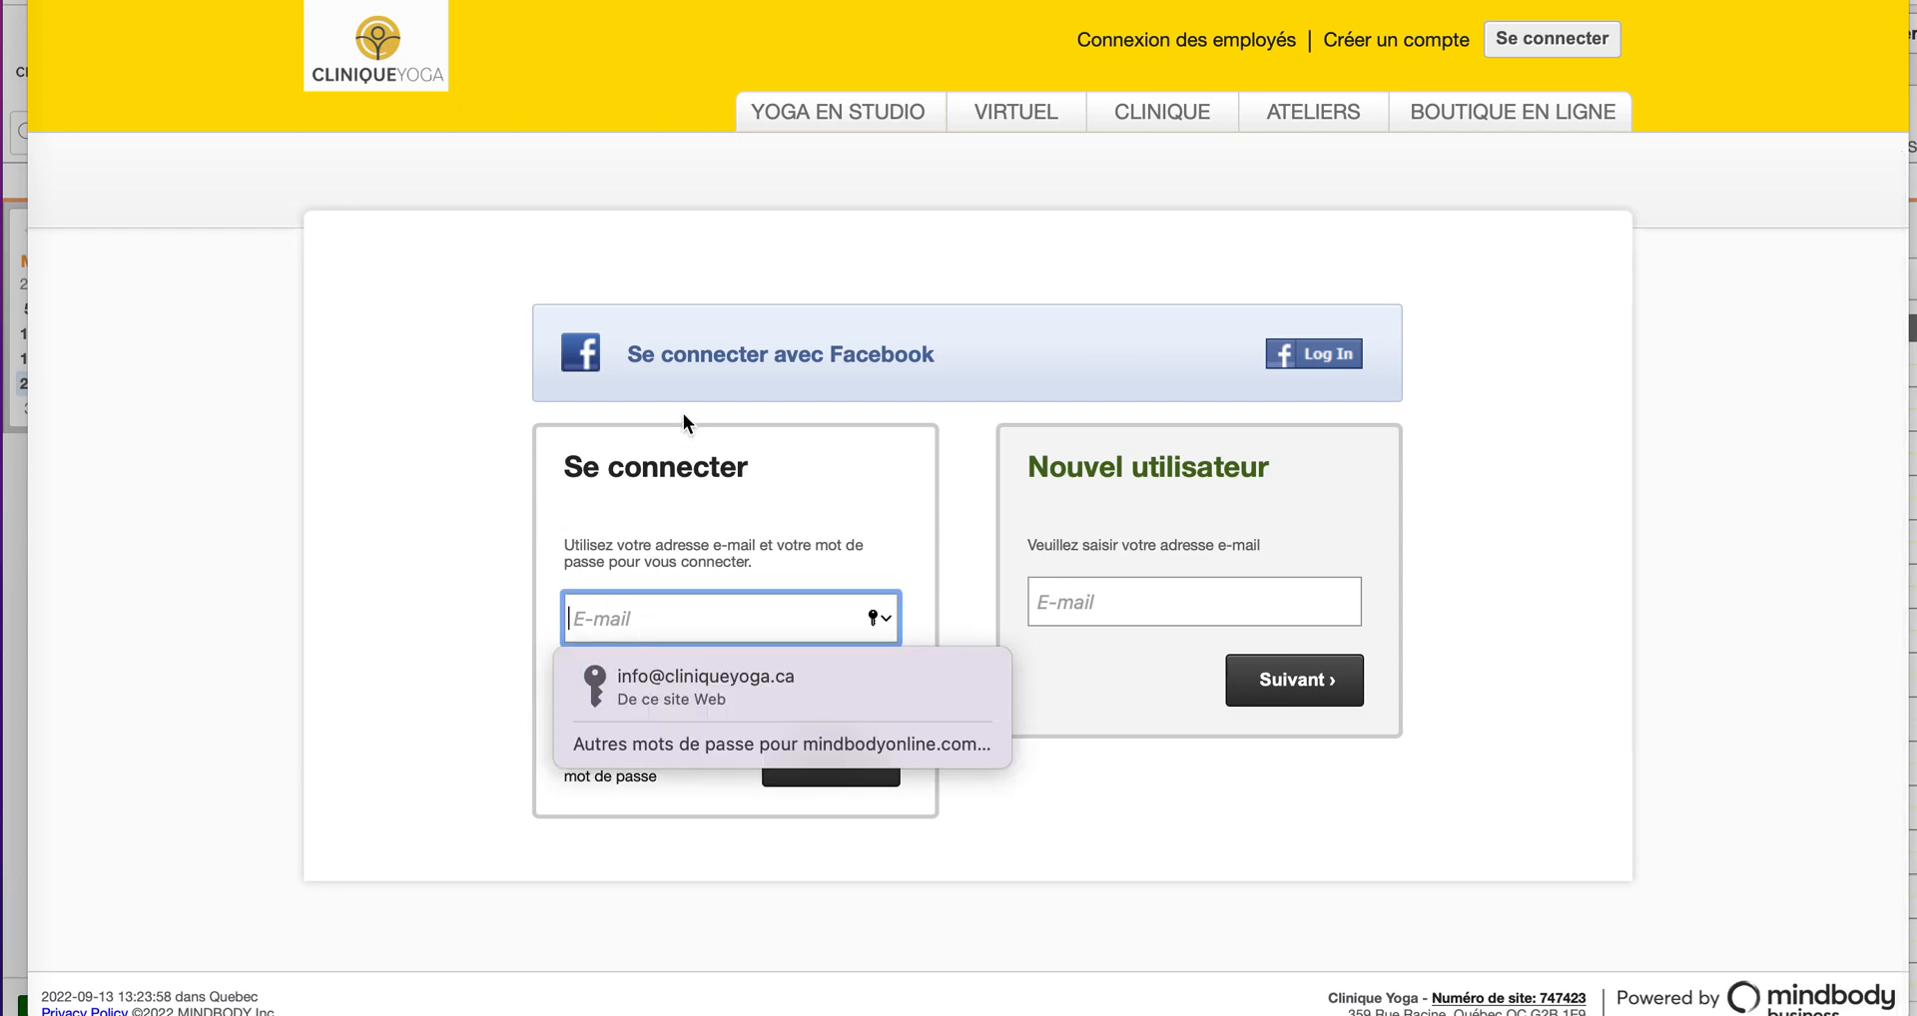
left_click(493, 663)
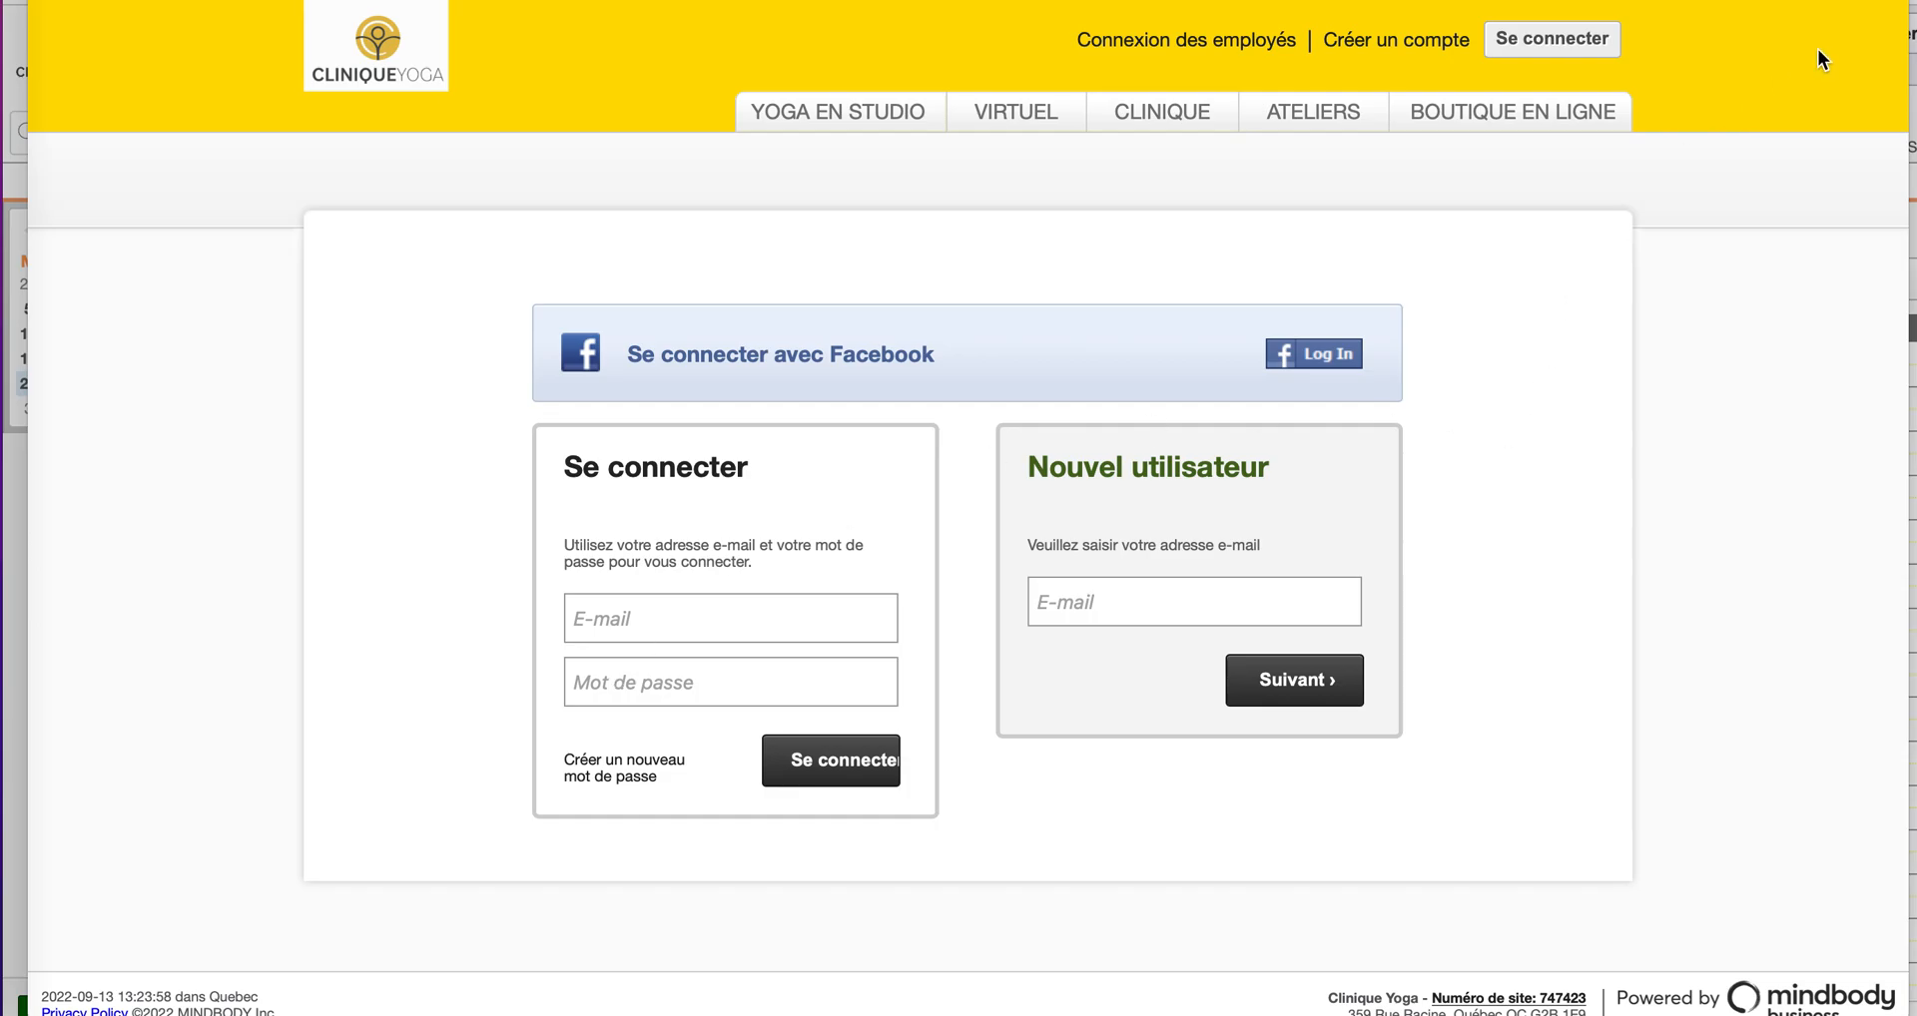
Step: Return to the Clinique Yoga tab, scroll to the Mission band, and follow Créer votre compte
left_click(1318, 2)
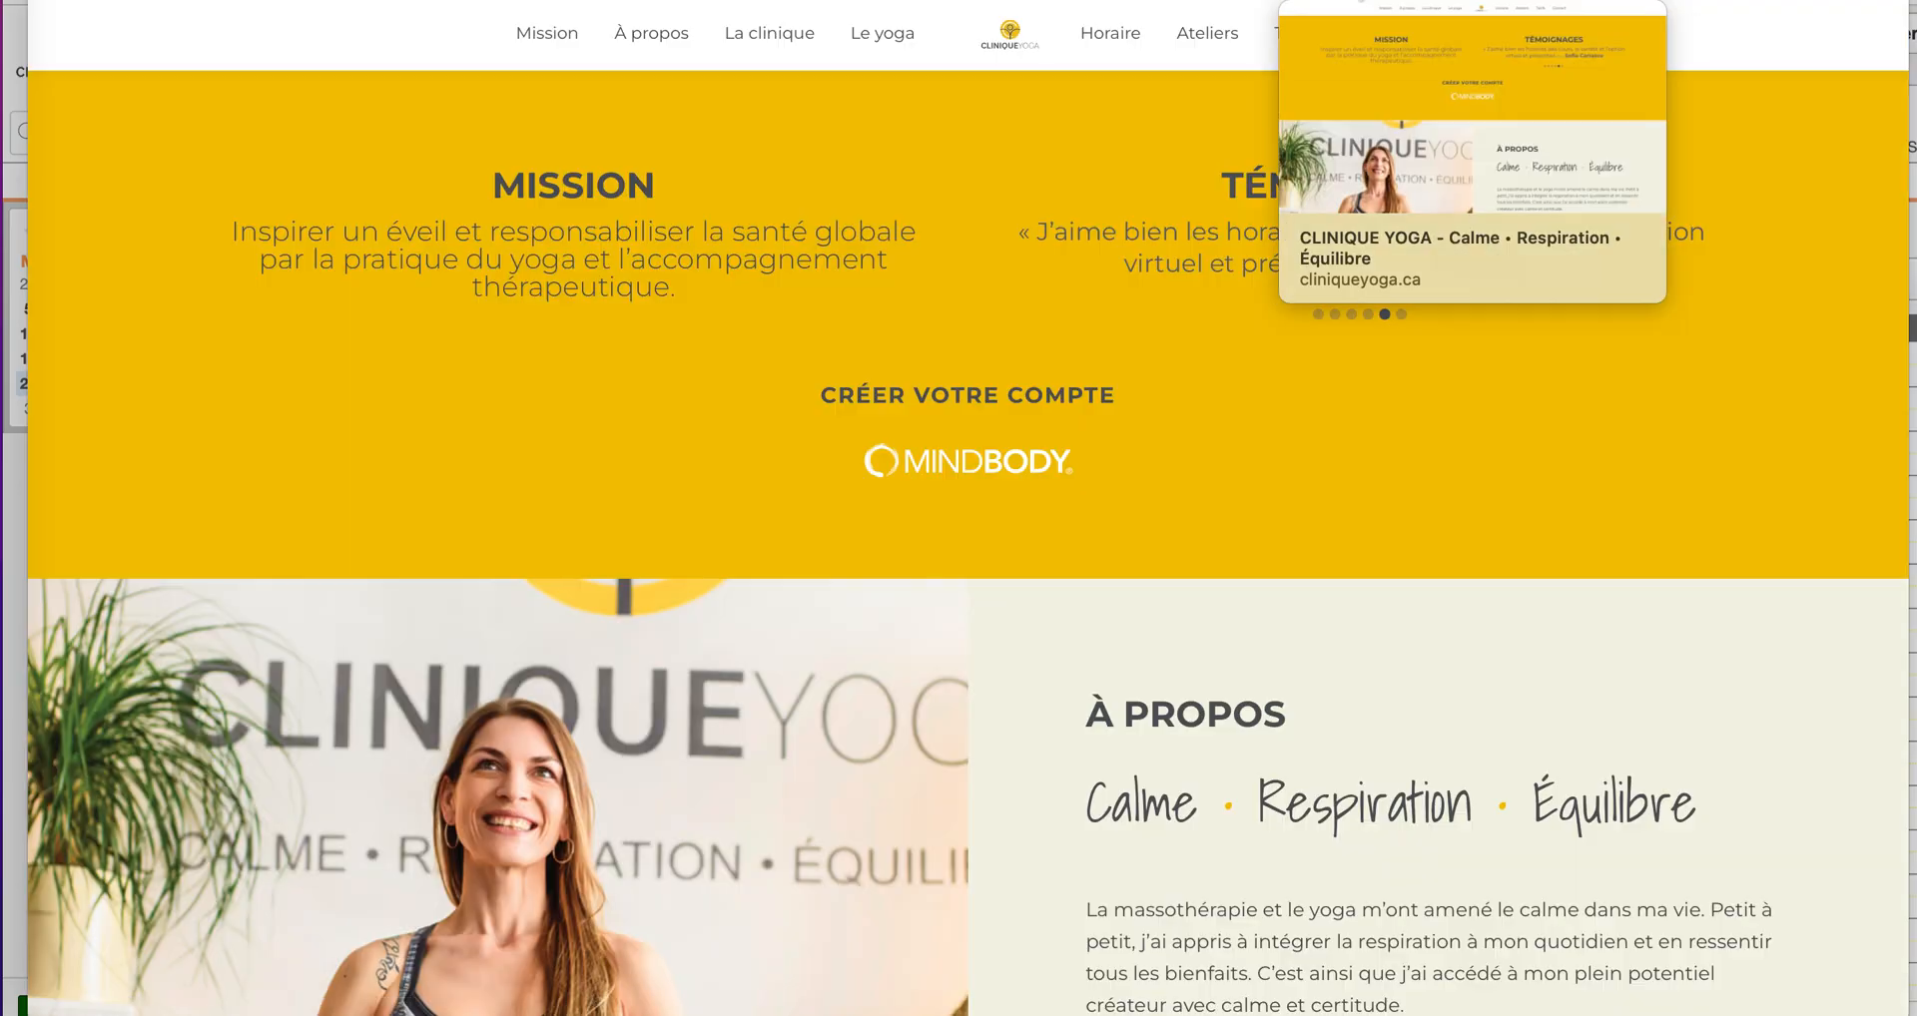
scroll(1110, 629, "up", 5)
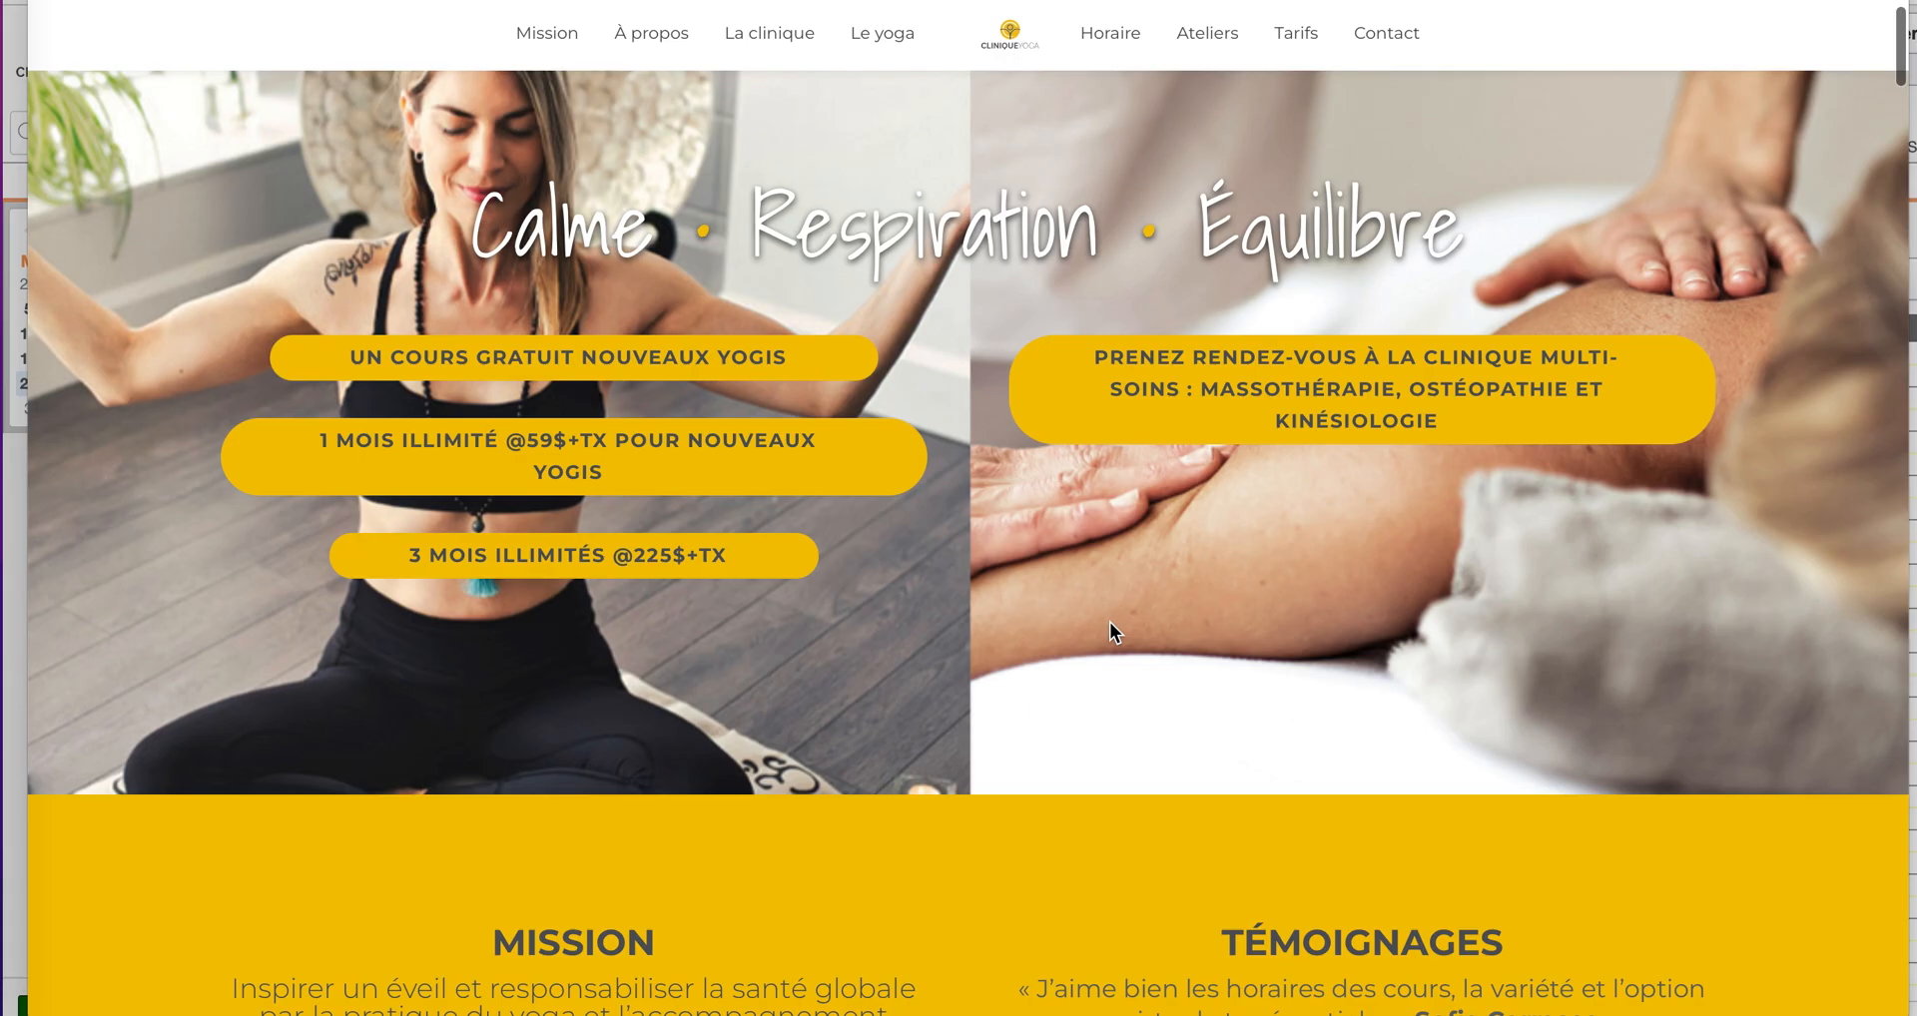
scroll(1110, 629, "down", 15)
scroll(1110, 623, "down", 20)
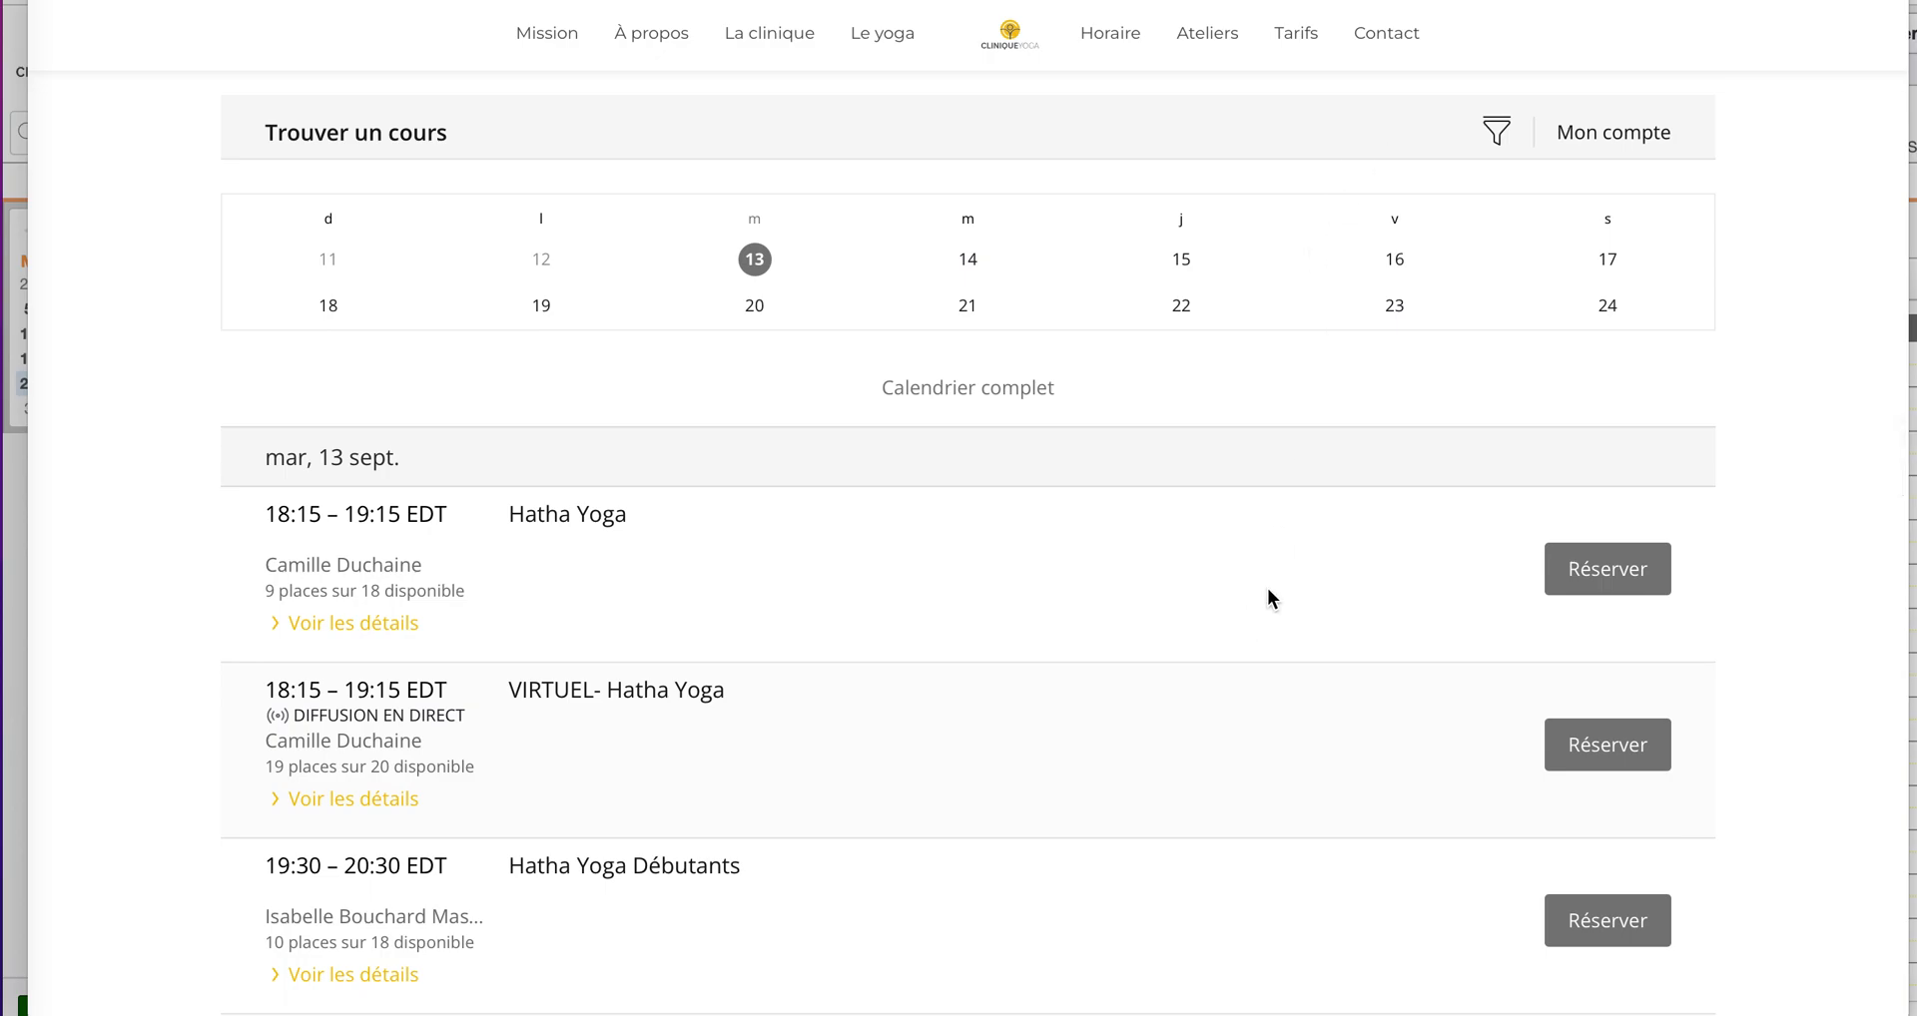
scroll(1268, 590, "up", 3)
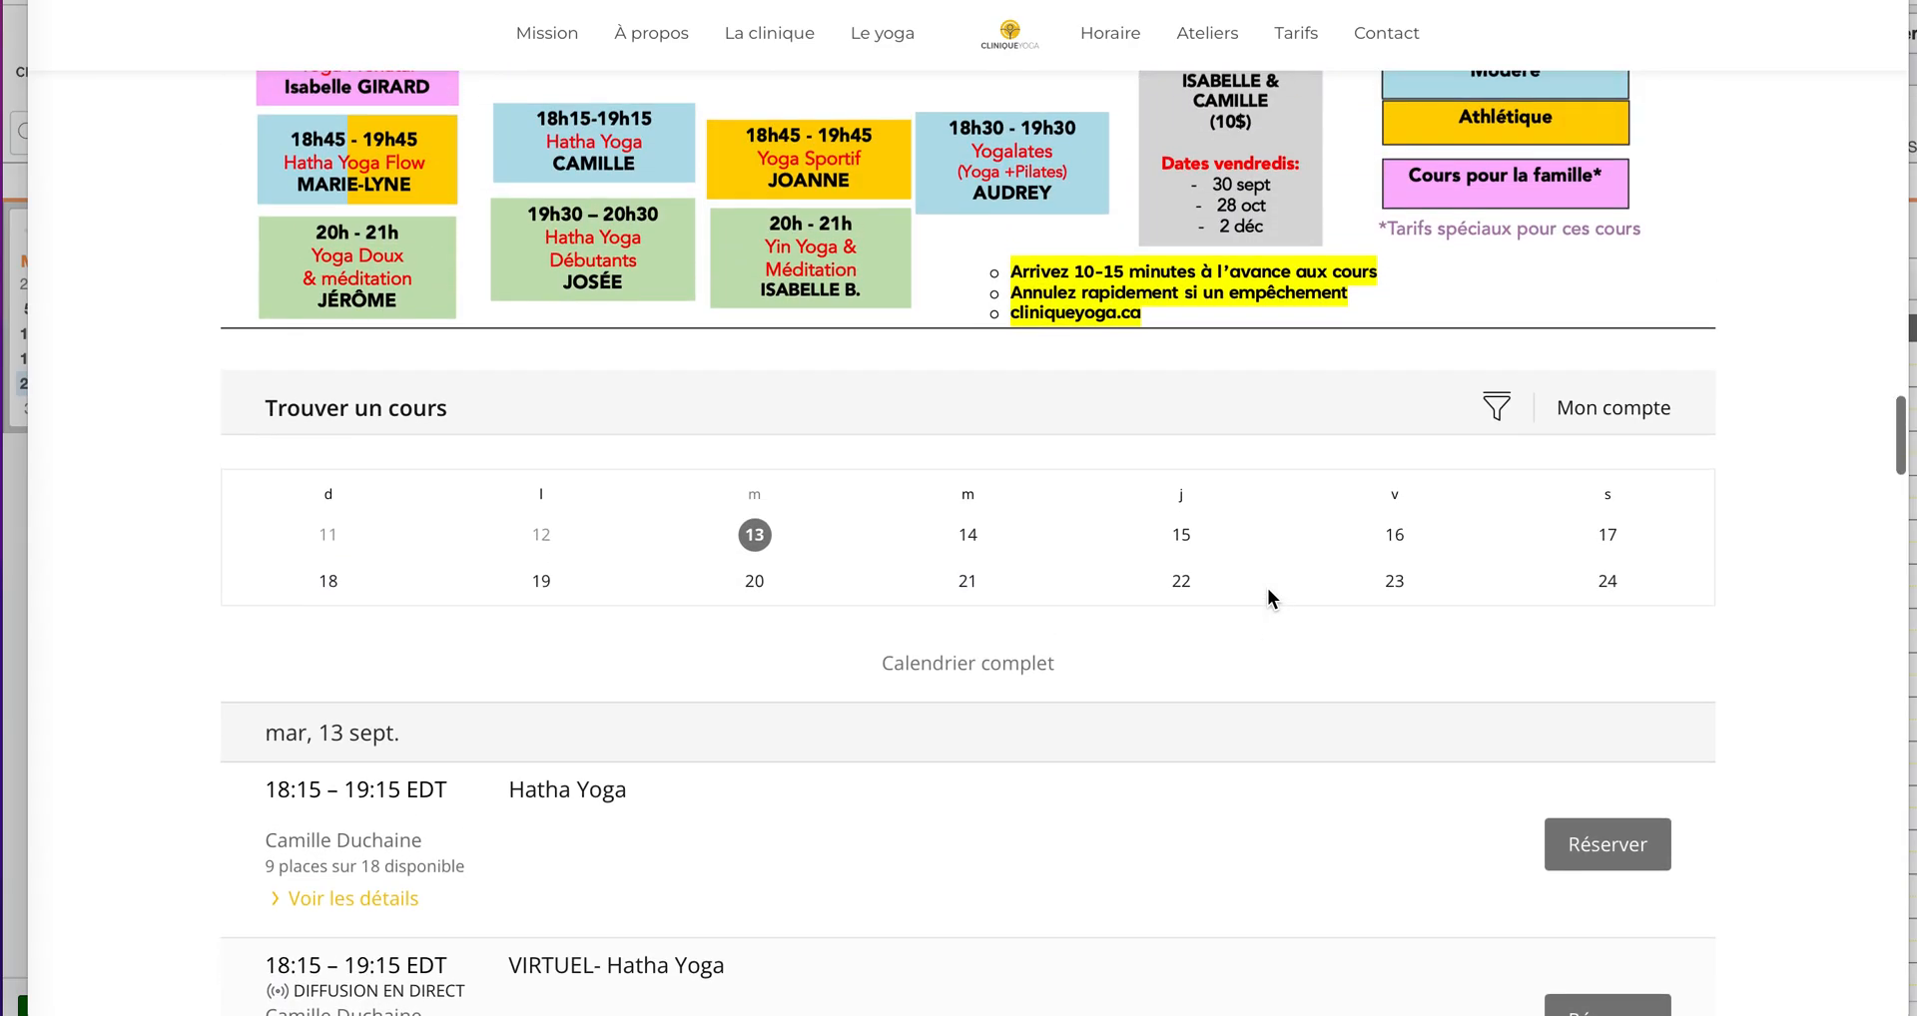
scroll(1267, 589, "up", 10)
scroll(1140, 479, "up", 15)
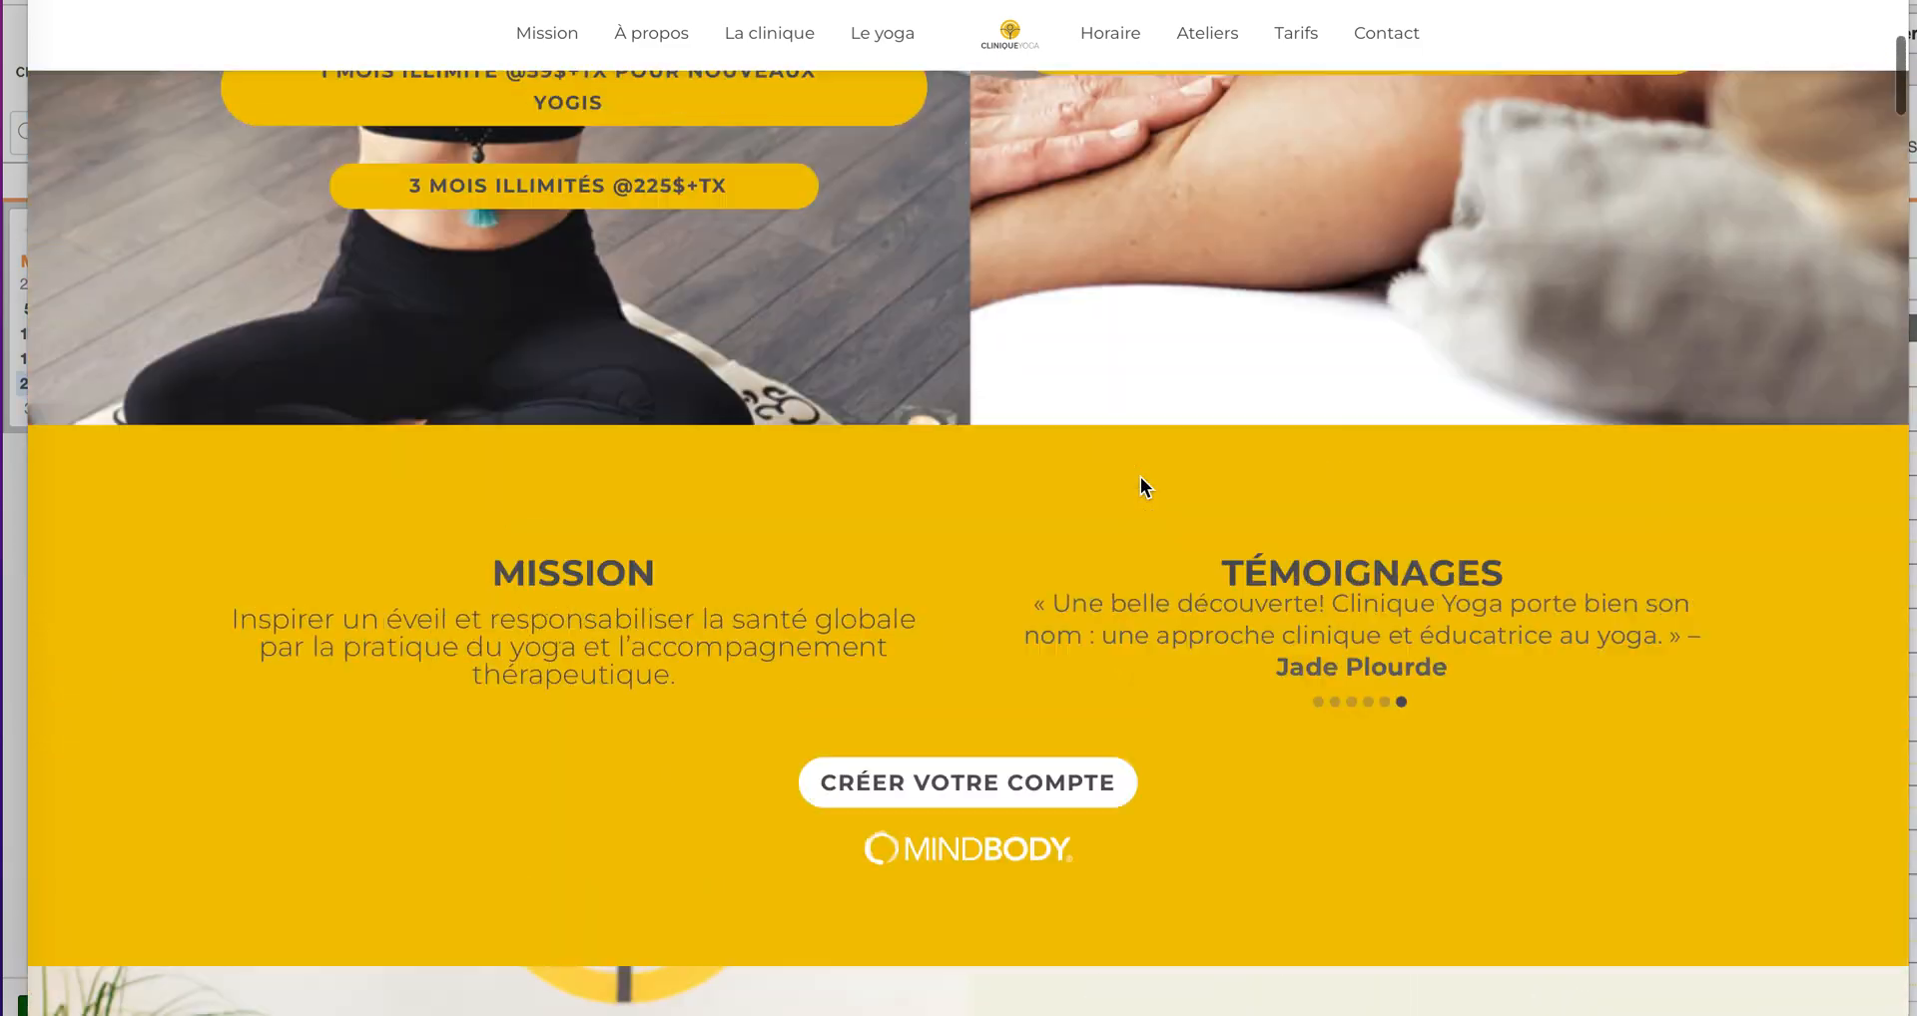
left_click(950, 984)
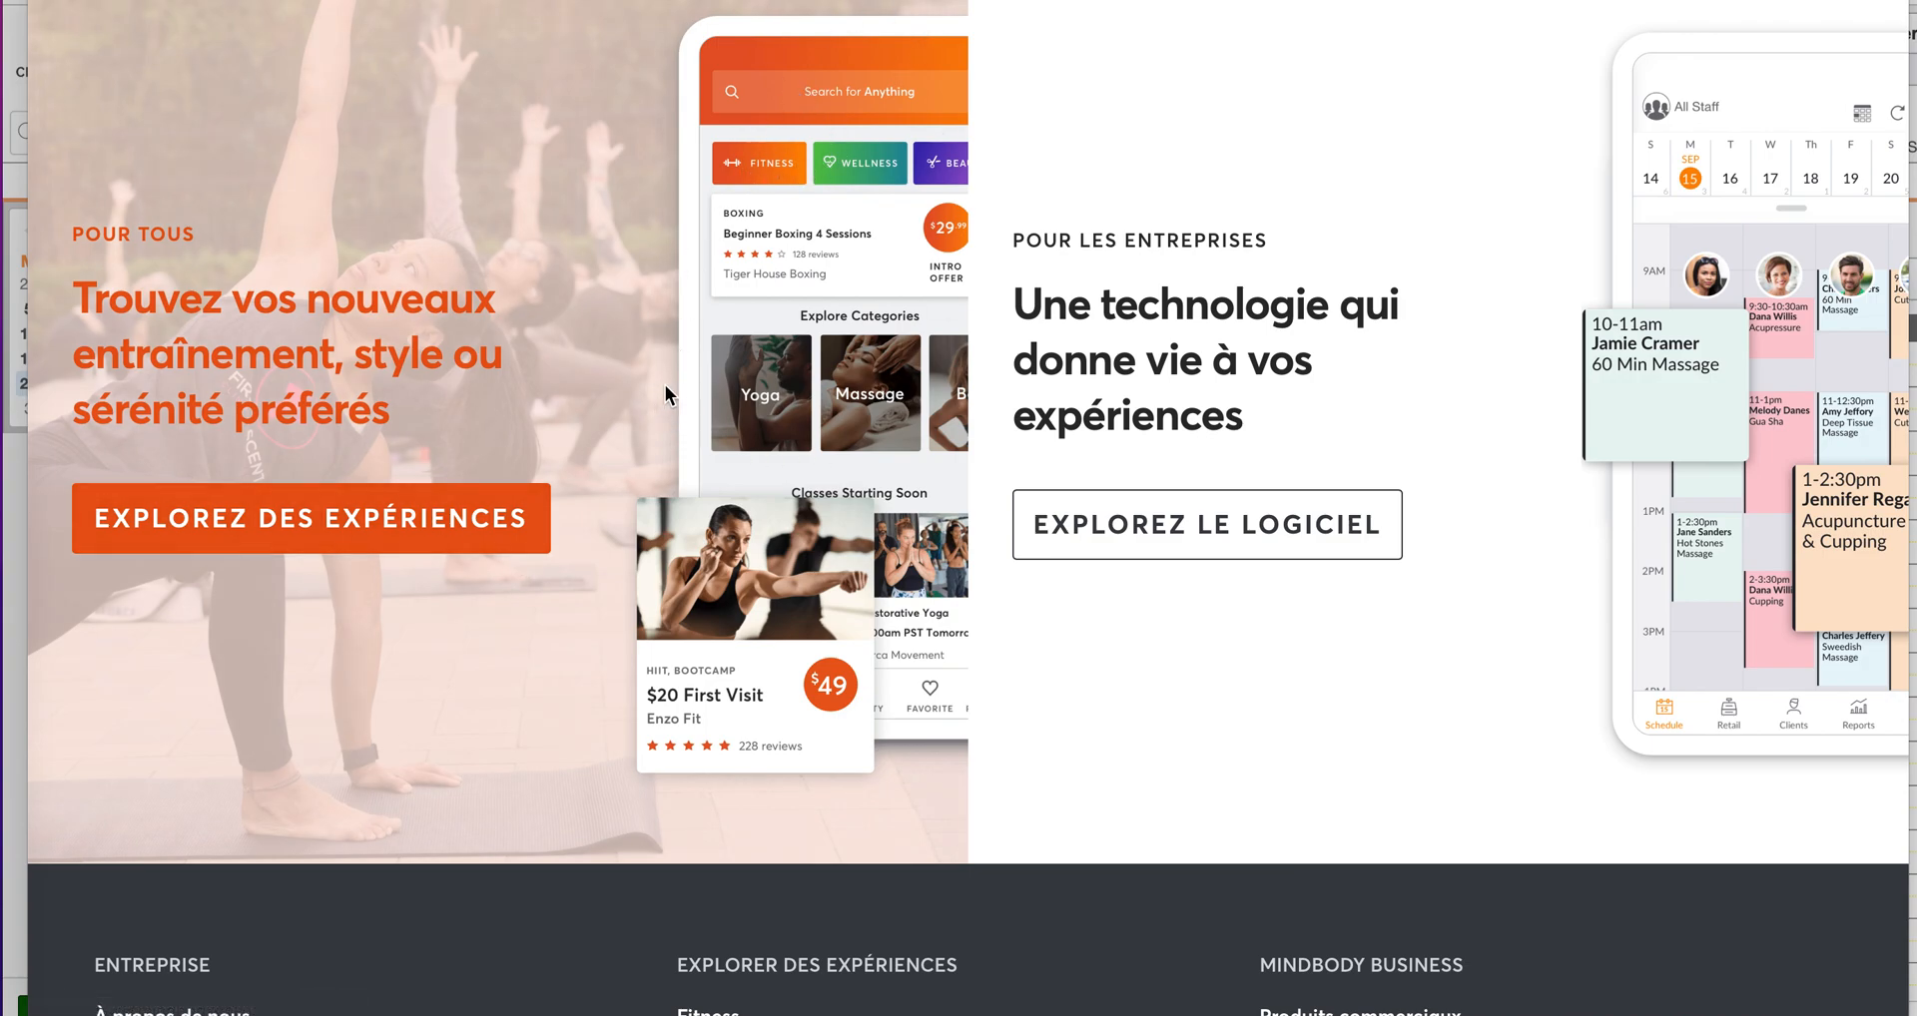
scroll(665, 385, "up", 1)
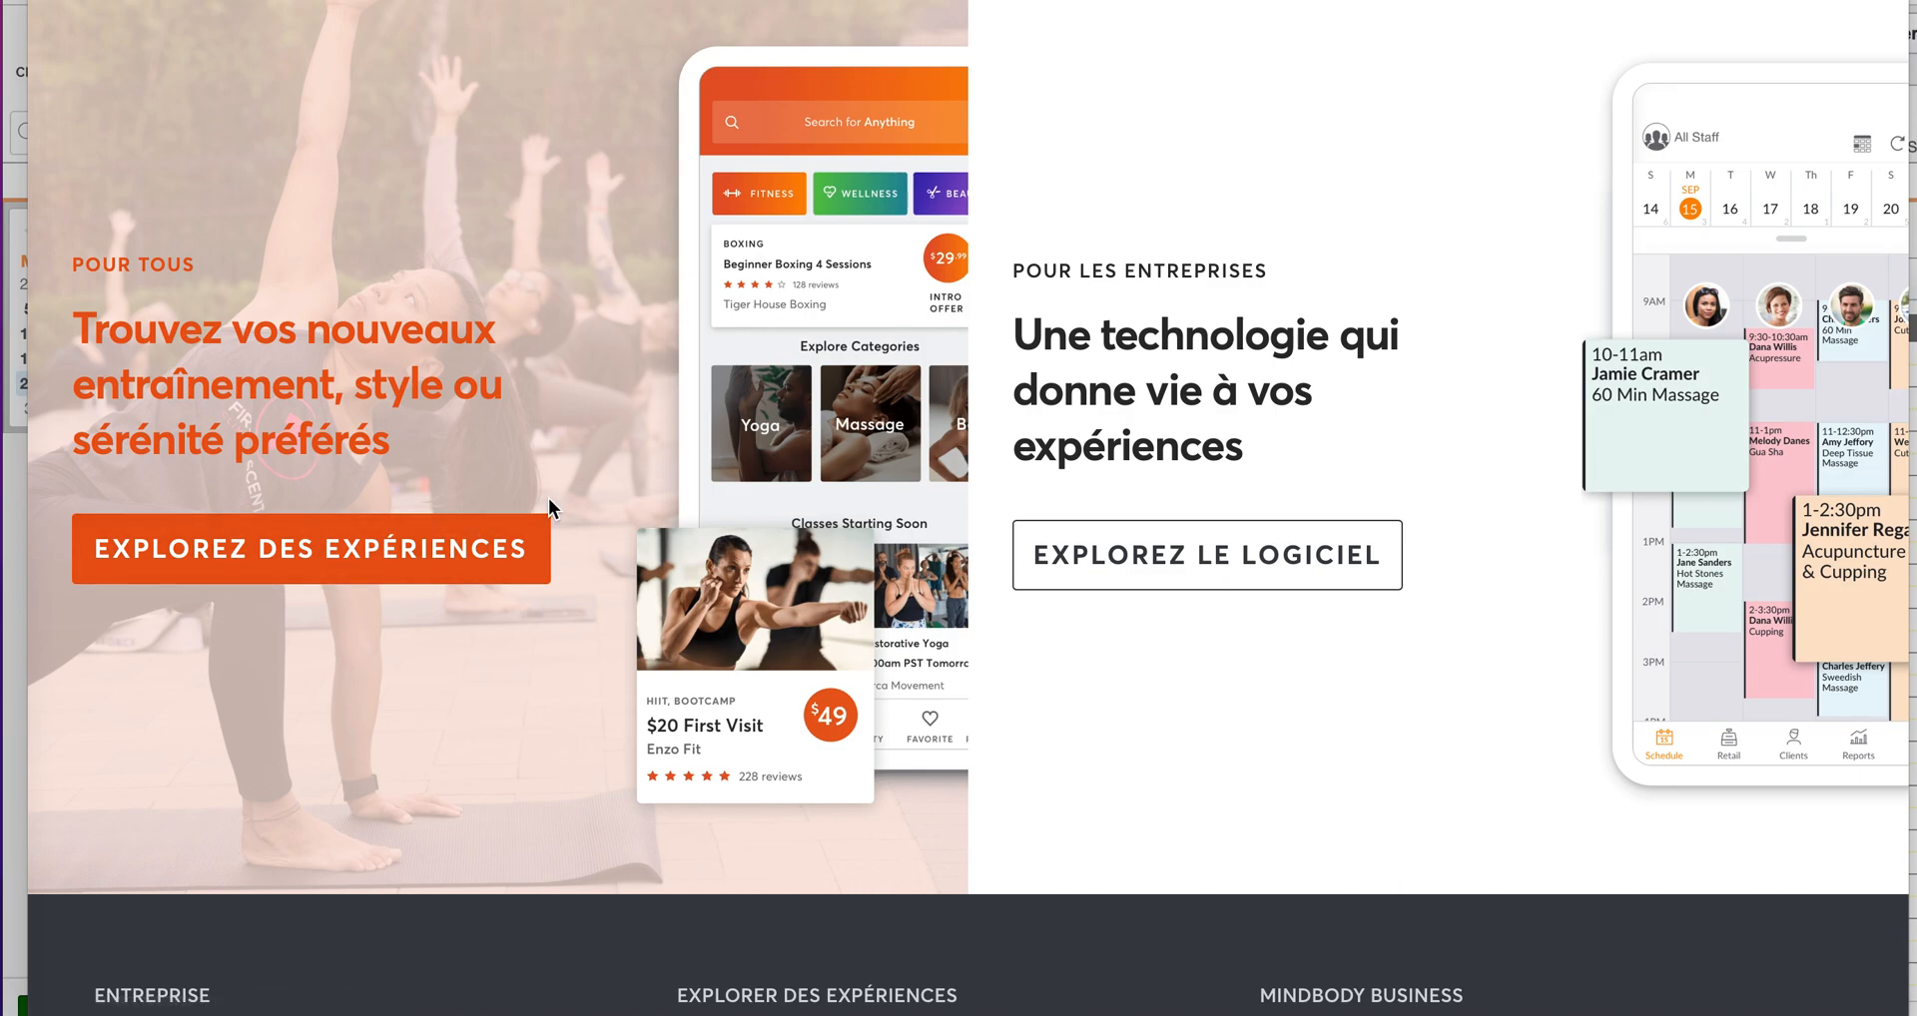
scroll(548, 499, "down", 1)
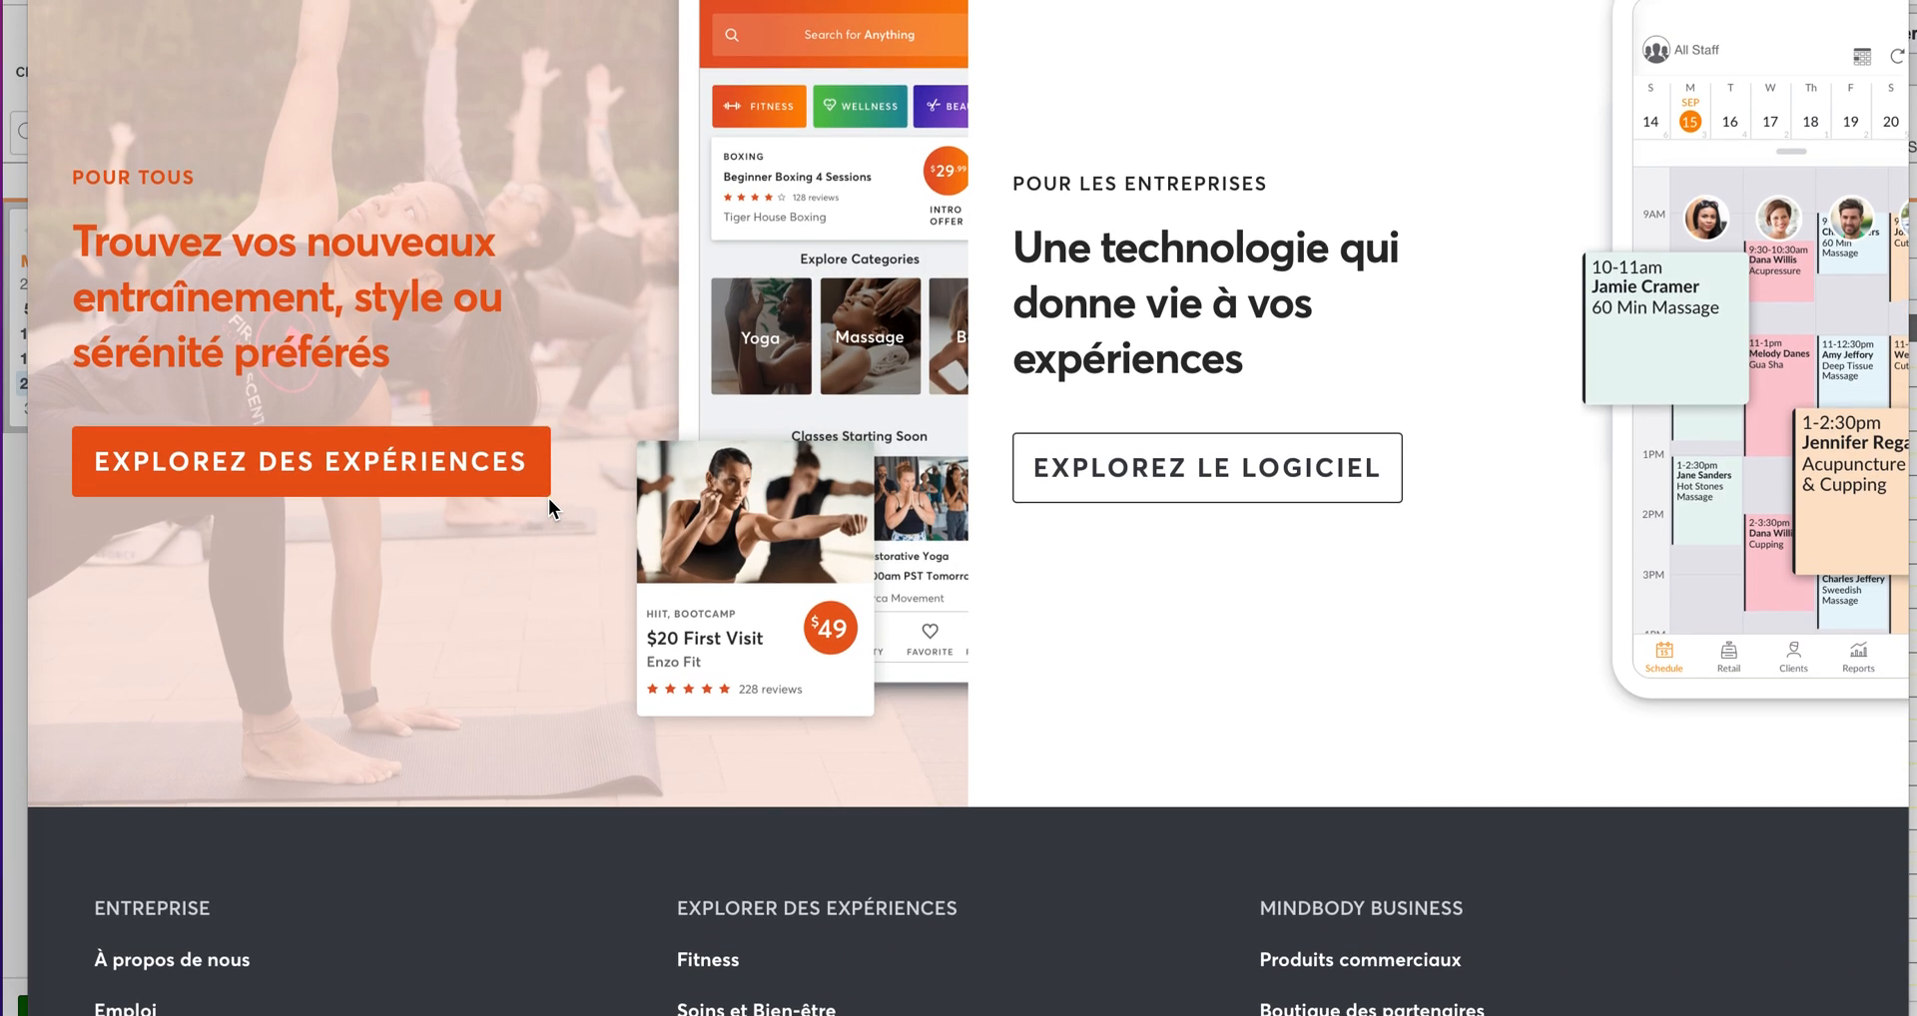
scroll(615, 467, "up", 1)
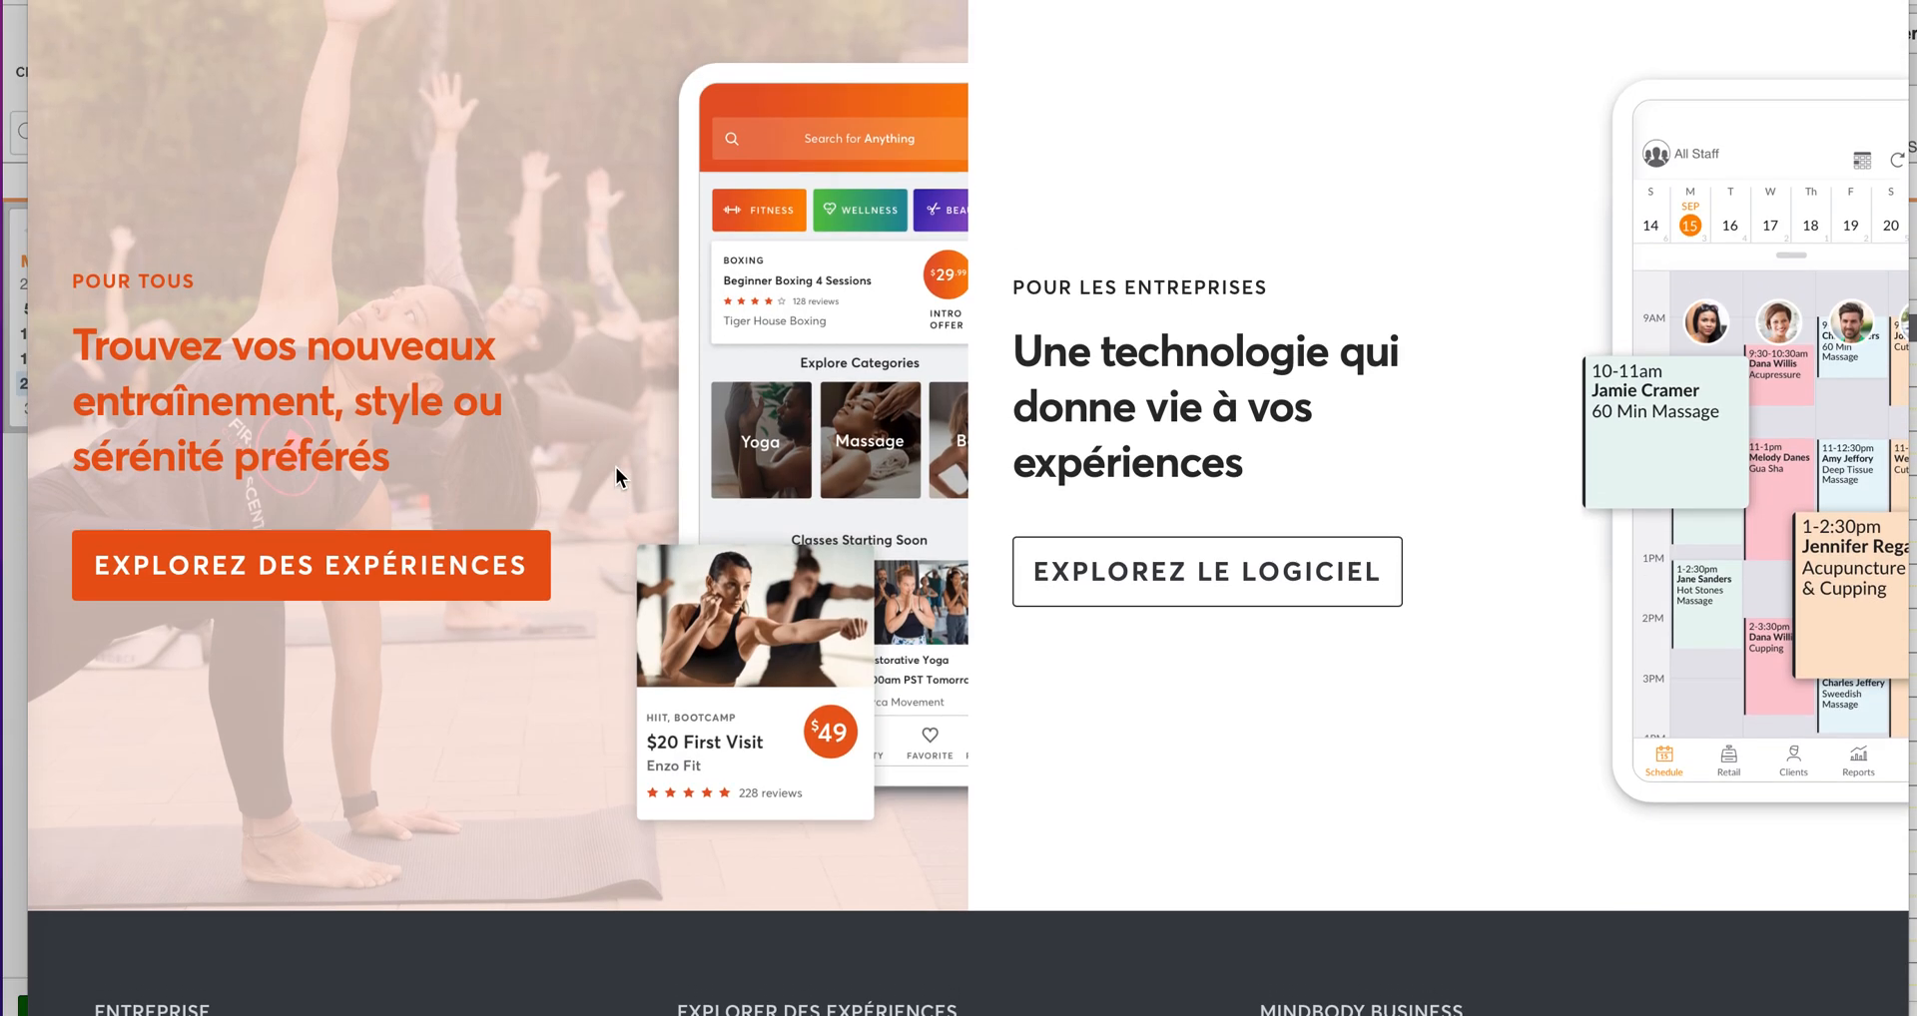